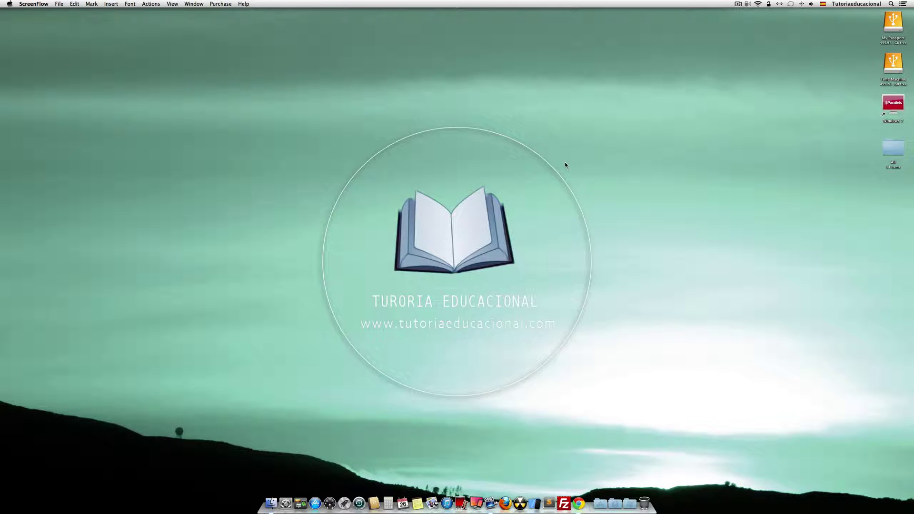
Bring Chrome to the front showing the Tutoriaeducacional.com Blogger dashboard
{"action": "left_click", "coordinate": [576, 502]}
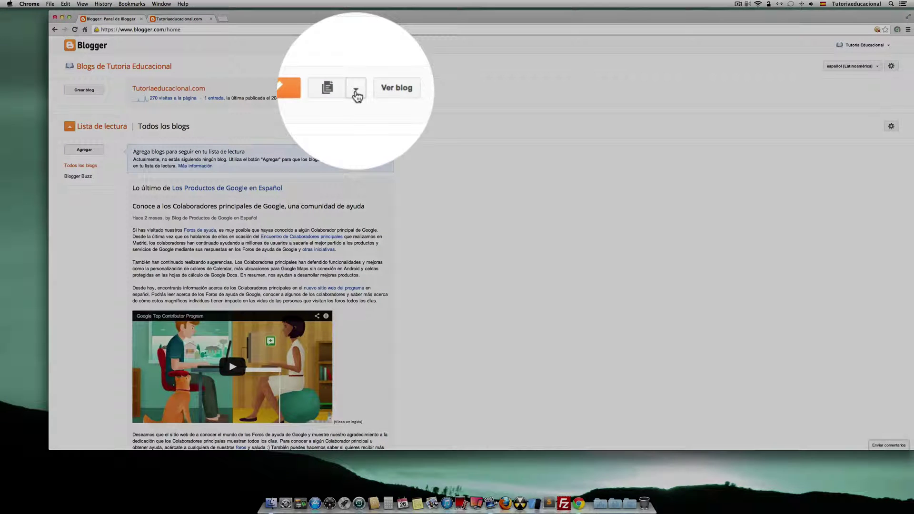
Launch the template designer for Tutoriaeducacional.com via Plantilla > Personalizar
{"action": "left_click", "coordinate": [356, 90]}
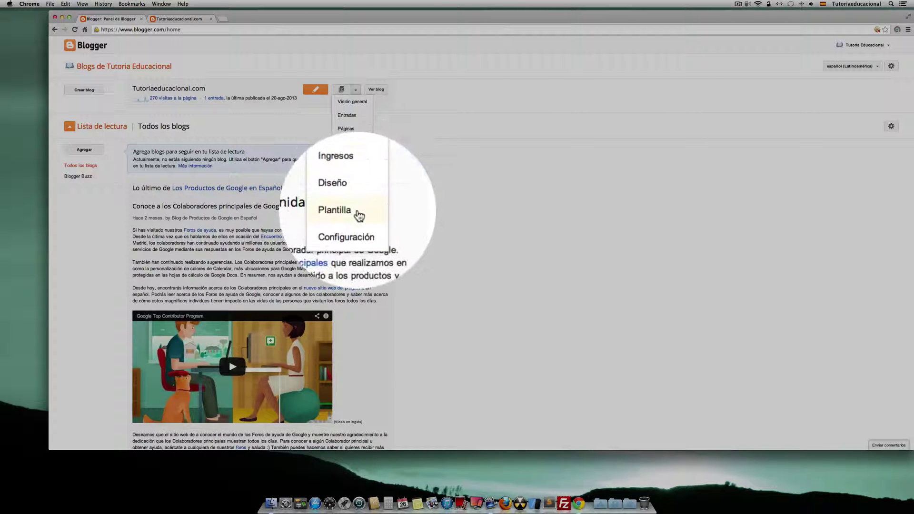
{"action": "left_click", "coordinate": [358, 211]}
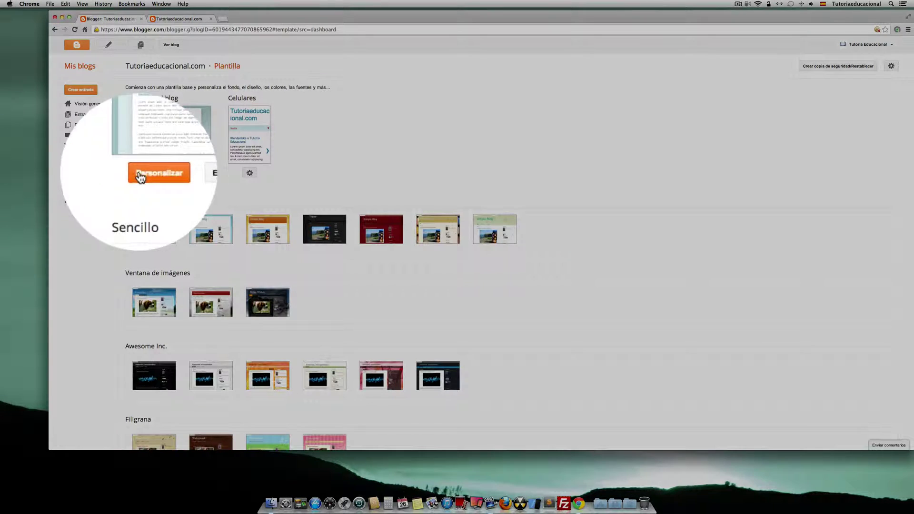
{"action": "left_click", "coordinate": [150, 177]}
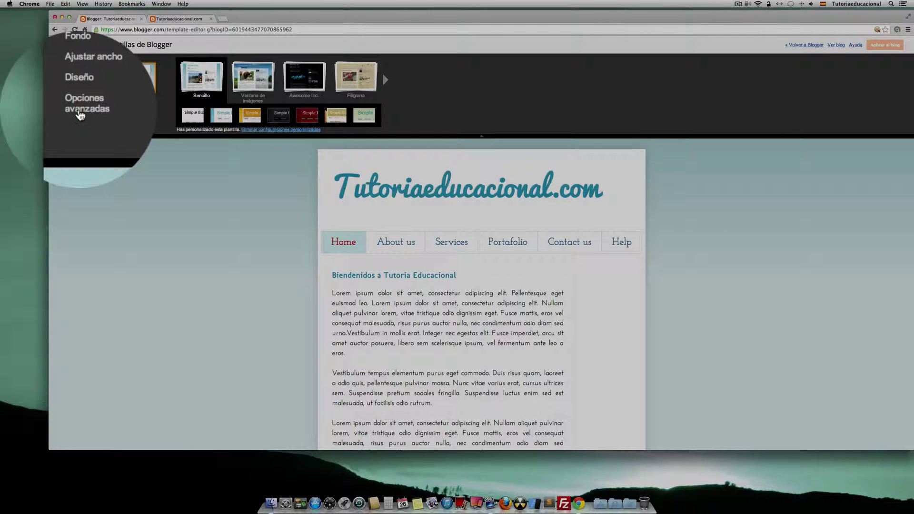
Open the Texto de las pestañas settings in Opciones avanzadas and select the 28px font size
{"action": "left_click", "coordinate": [69, 108]}
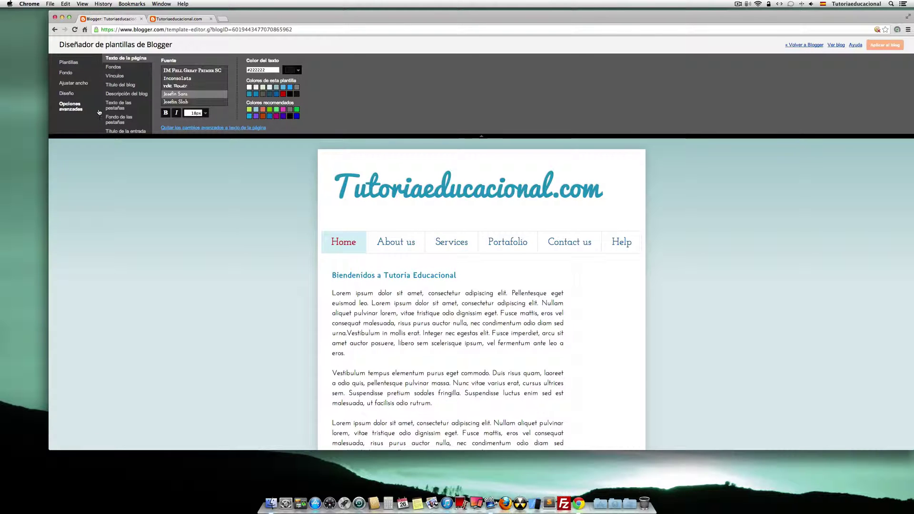
{"action": "left_click", "coordinate": [109, 109]}
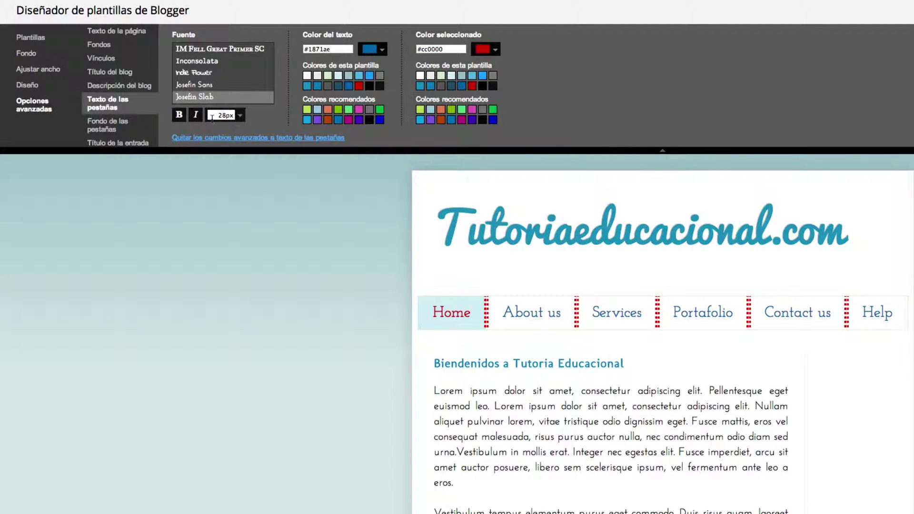
{"action": "left_click_drag", "start_coordinate": [214, 115], "coordinate": [233, 115]}
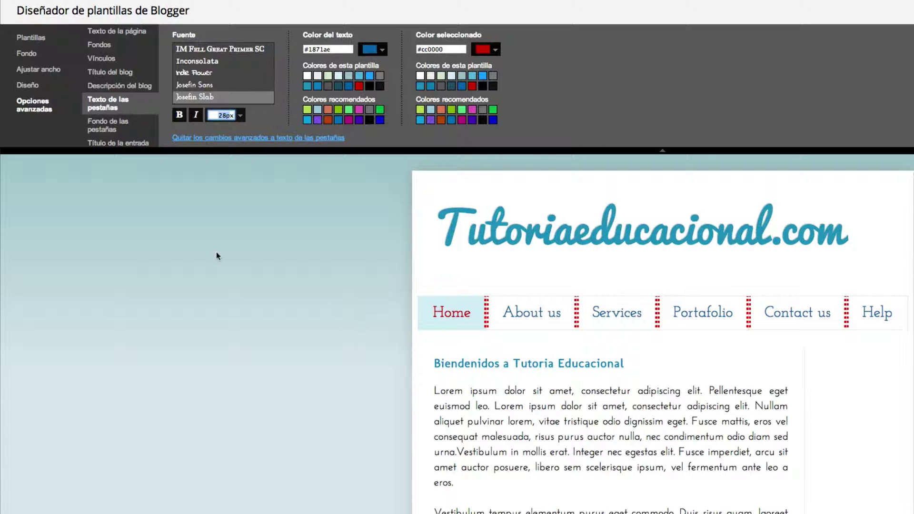
Reset the tab text to template defaults and choose Josefin Sans as the tab font
{"action": "left_click", "coordinate": [205, 139]}
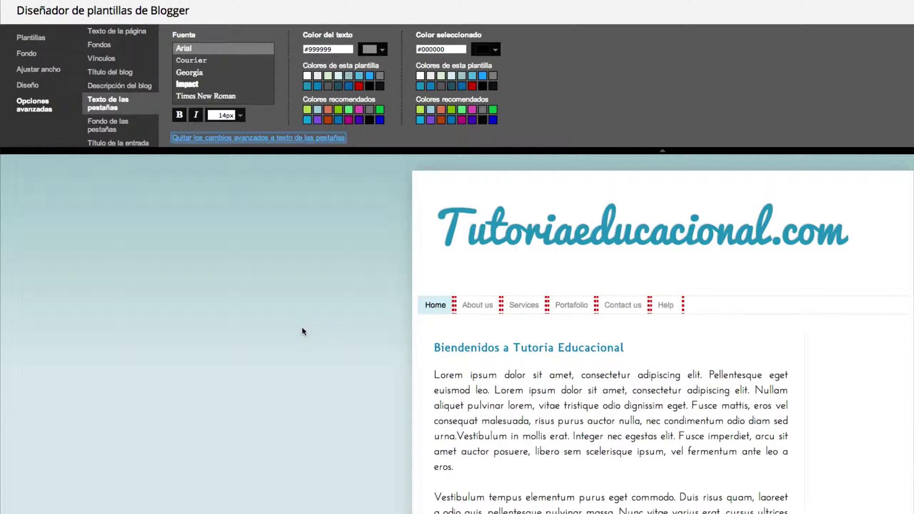
{"action": "scroll", "coordinate": [201, 92], "scroll_direction": "down", "scroll_amount": 2}
{"action": "scroll", "coordinate": [201, 91], "scroll_direction": "down", "scroll_amount": 2}
{"action": "scroll", "coordinate": [200, 92], "scroll_direction": "down", "scroll_amount": 2}
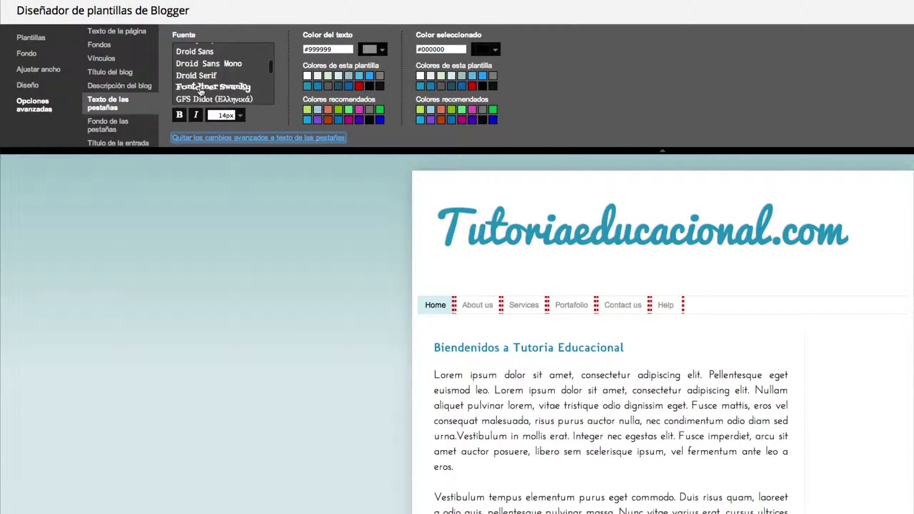
{"action": "scroll", "coordinate": [201, 91], "scroll_direction": "down", "scroll_amount": 2}
{"action": "scroll", "coordinate": [201, 92], "scroll_direction": "down", "scroll_amount": 2}
{"action": "scroll", "coordinate": [201, 92], "scroll_direction": "down", "scroll_amount": 2}
{"action": "scroll", "coordinate": [201, 92], "scroll_direction": "down", "scroll_amount": 2}
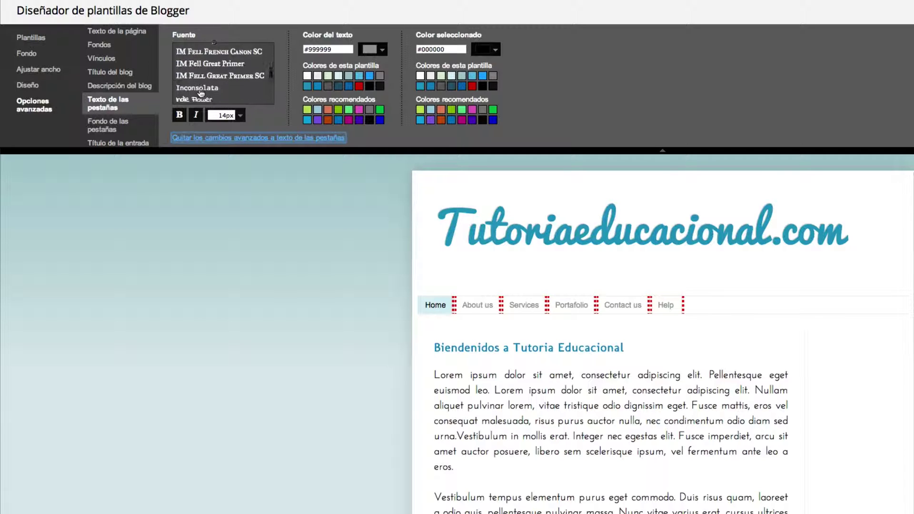
{"action": "scroll", "coordinate": [201, 92], "scroll_direction": "down", "scroll_amount": 2}
{"action": "left_click", "coordinate": [187, 91]}
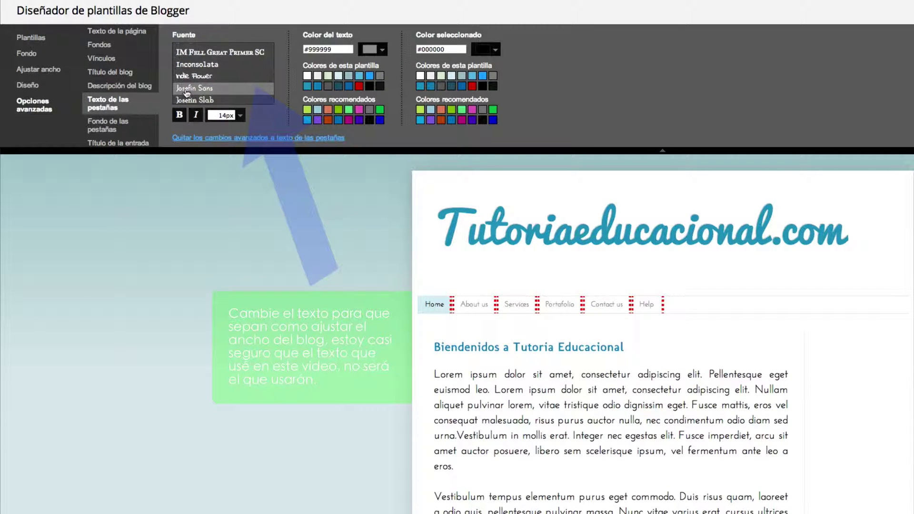
Change the tab font size from 14px to 28px and apply it
{"action": "left_click", "coordinate": [241, 117]}
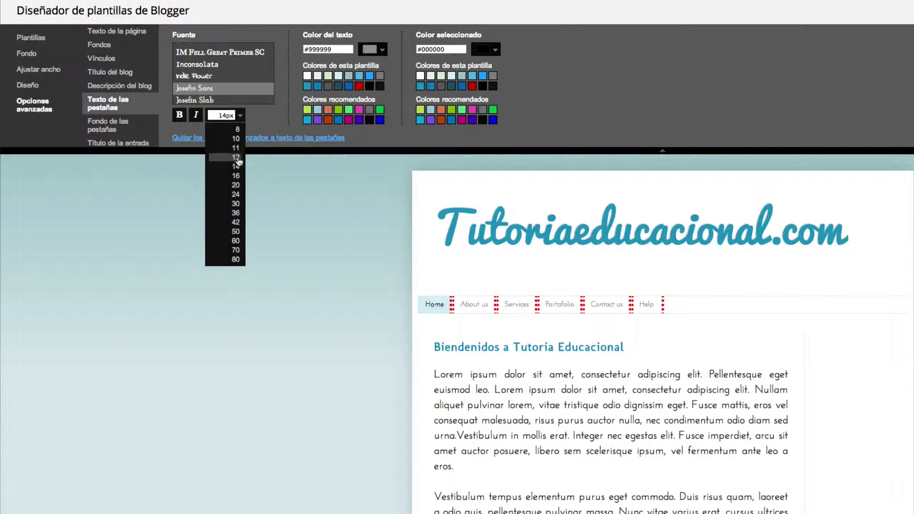
{"action": "left_click", "coordinate": [228, 115]}
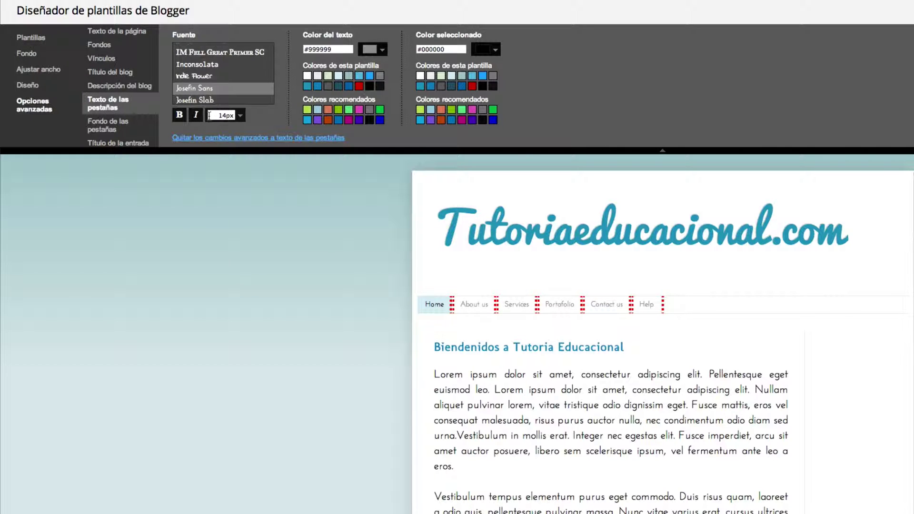
{"action": "left_click_drag", "start_coordinate": [209, 115], "coordinate": [239, 128]}
{"action": "key", "text": "BackSpace"}
{"action": "left_click", "coordinate": [335, 49]}
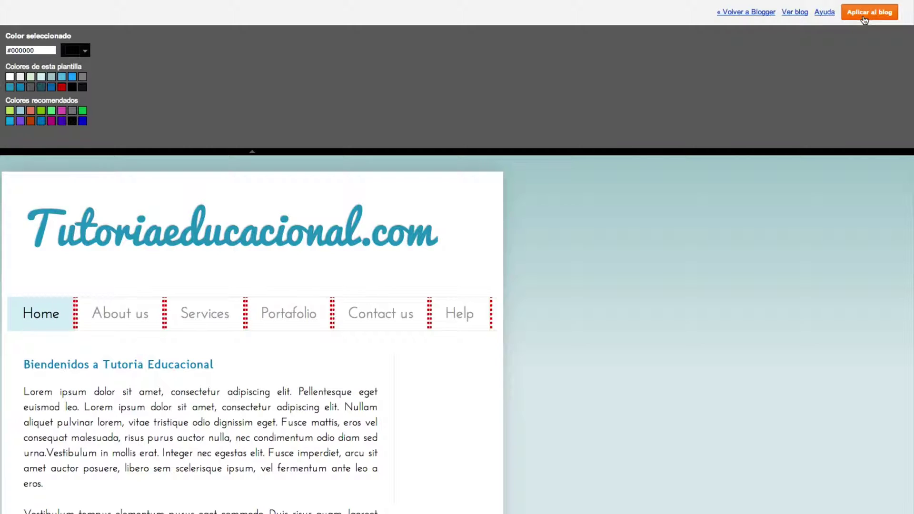
Apply the tab text changes to the blog, check the live site, then return to the designer
{"action": "left_click", "coordinate": [864, 20]}
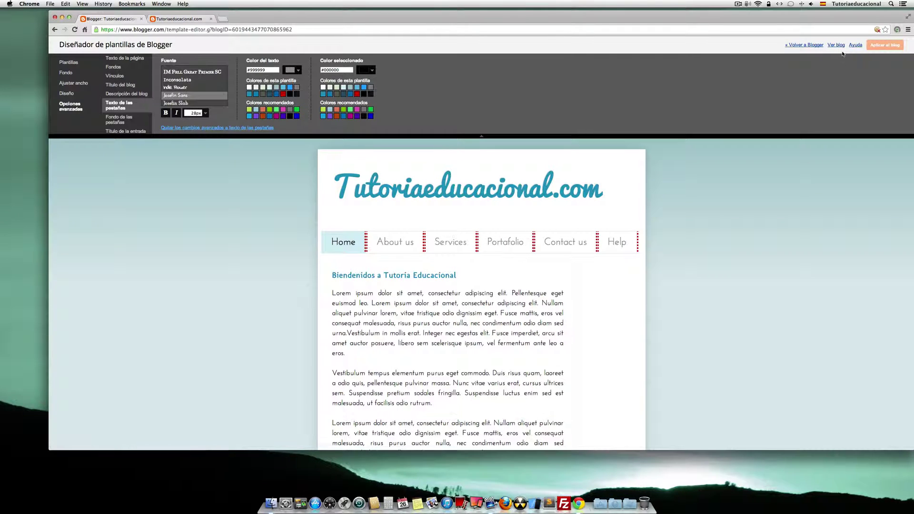
{"action": "left_click", "coordinate": [842, 46]}
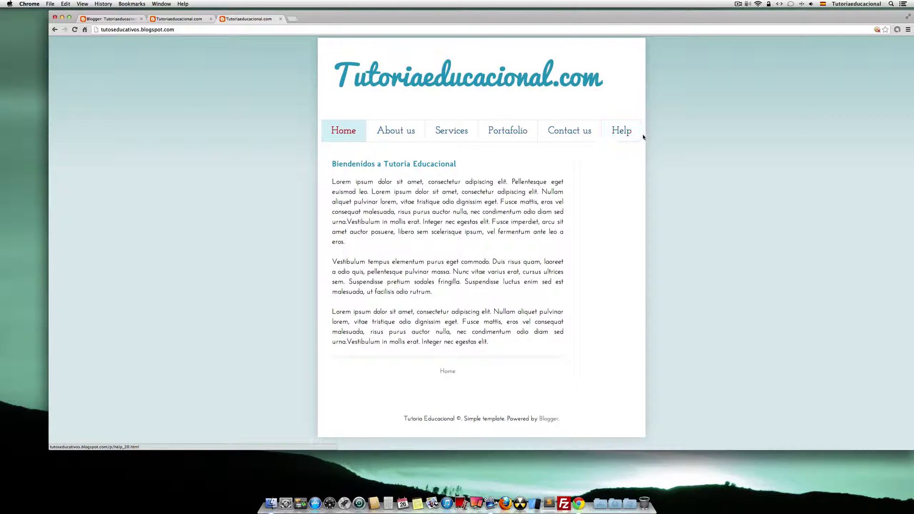
{"action": "left_click", "coordinate": [182, 19]}
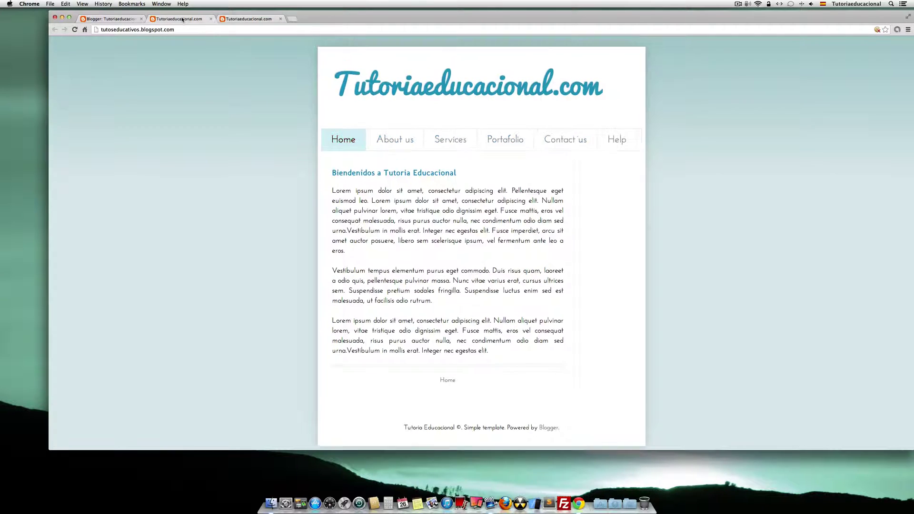
{"action": "left_click", "coordinate": [114, 20]}
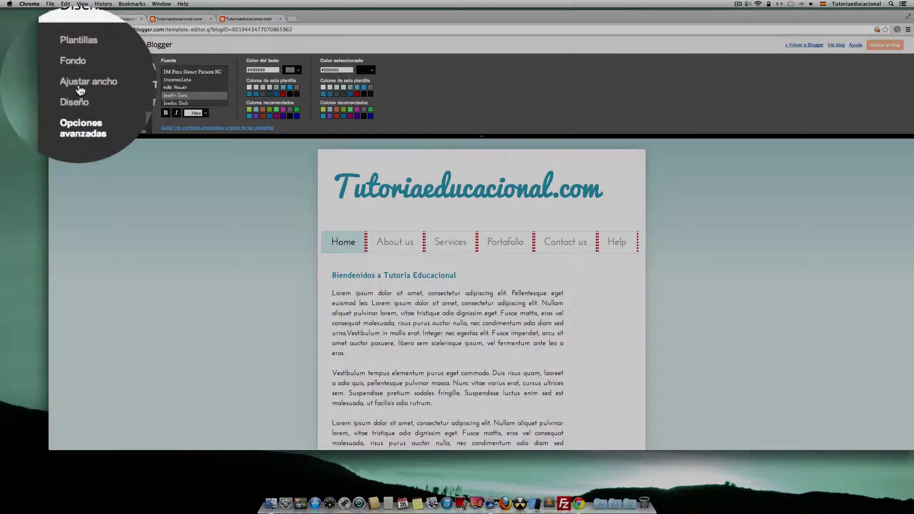
In Ajustar ancho, set the Blog completo width, trying 910 then 900 px
{"action": "left_click", "coordinate": [71, 85]}
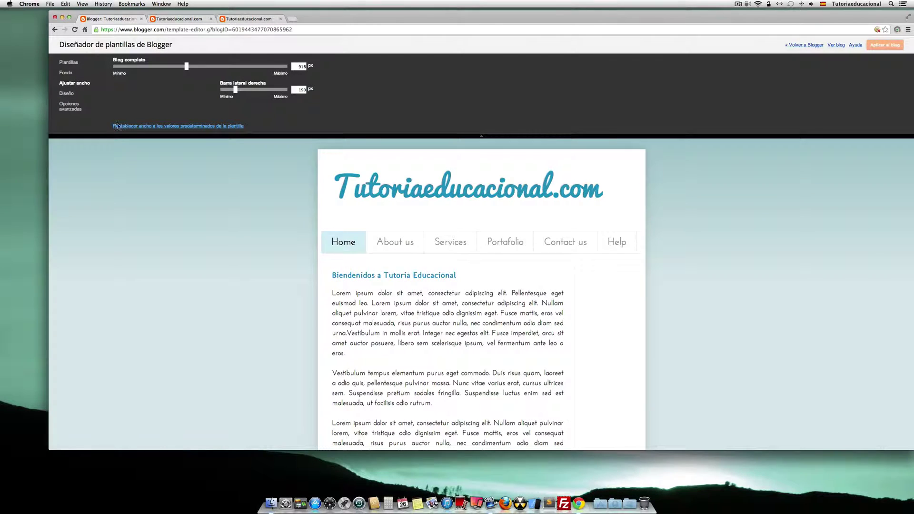
{"action": "left_click", "coordinate": [305, 67]}
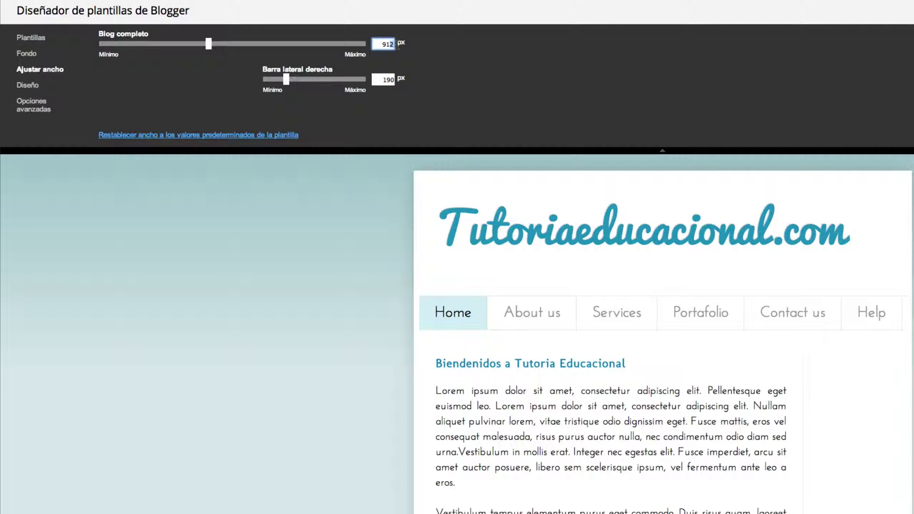
{"action": "key", "text": "BackSpace"}
{"action": "type", "text": "0"}
{"action": "left_click", "coordinate": [383, 80]}
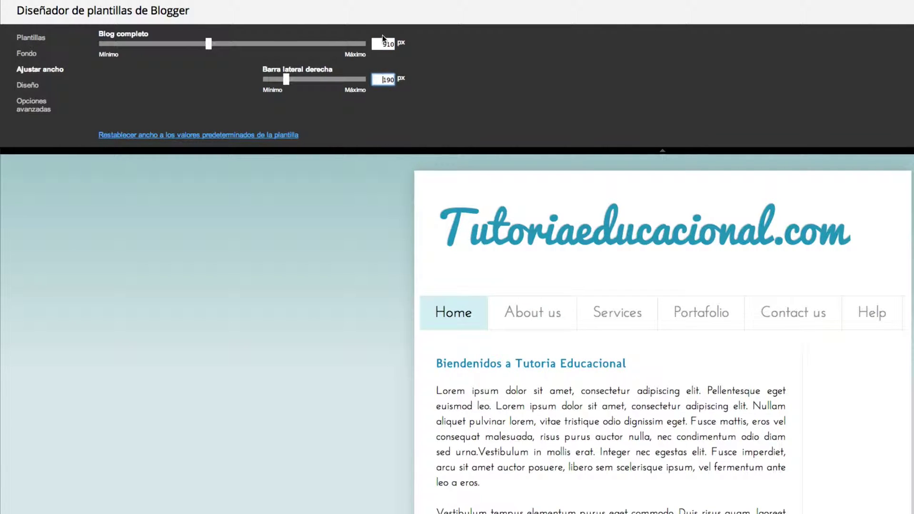
{"action": "left_click_drag", "start_coordinate": [382, 44], "coordinate": [398, 45]}
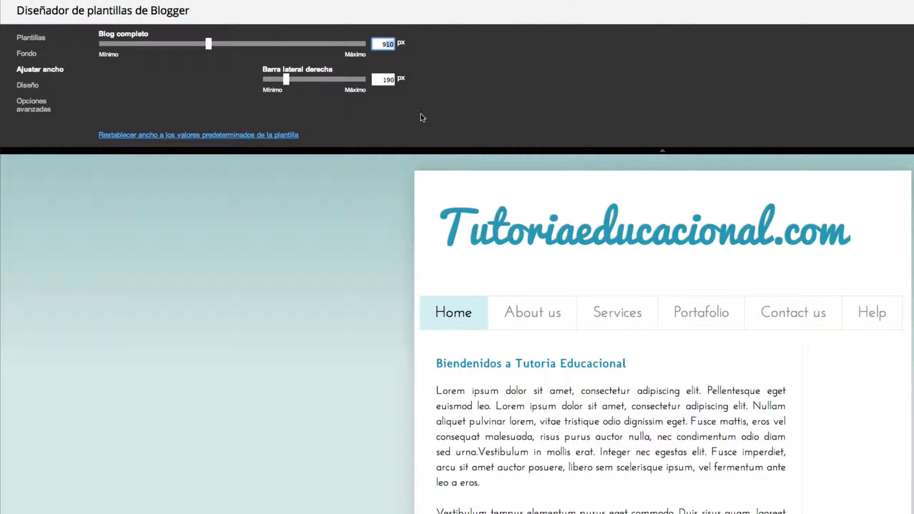
{"action": "type", "text": "900"}
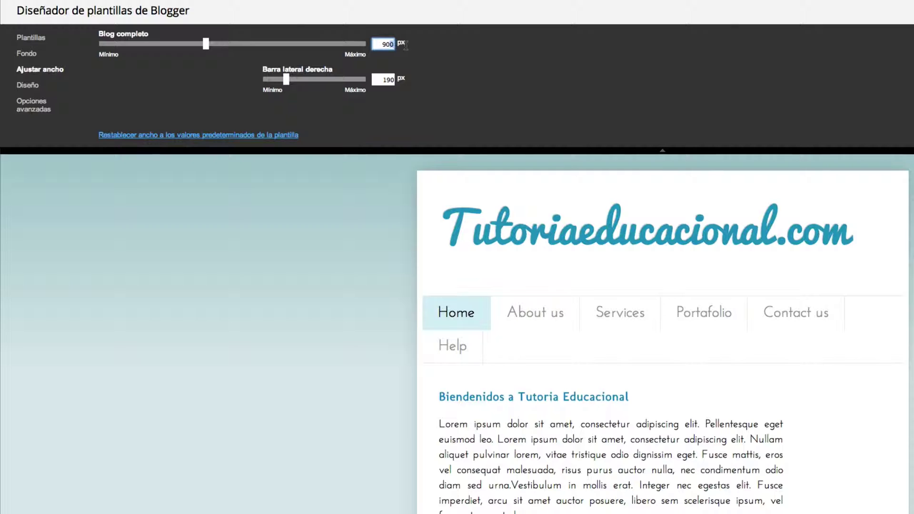
{"action": "left_click", "coordinate": [383, 79]}
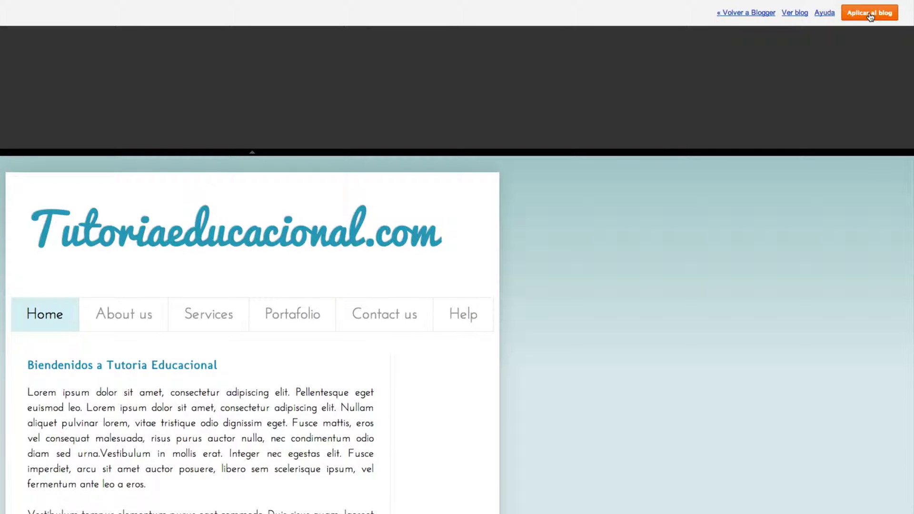
{"action": "left_click", "coordinate": [870, 17]}
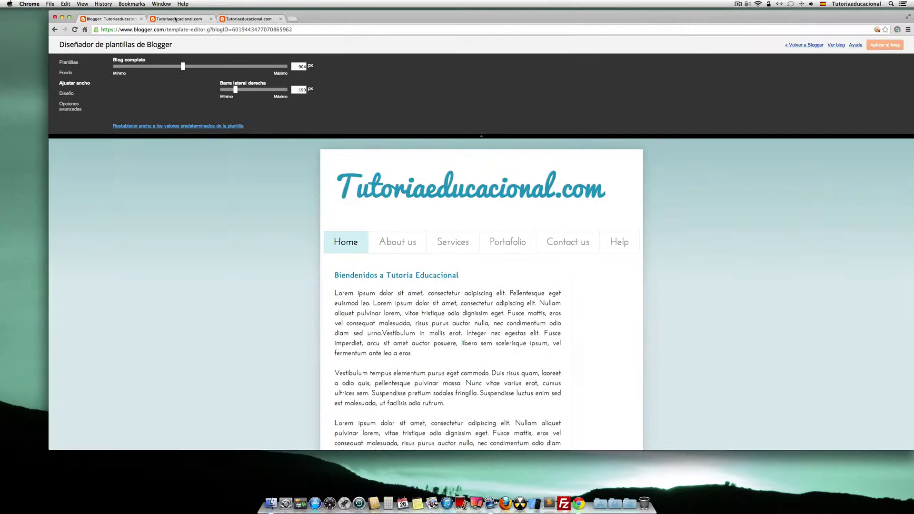
{"action": "left_click", "coordinate": [175, 20]}
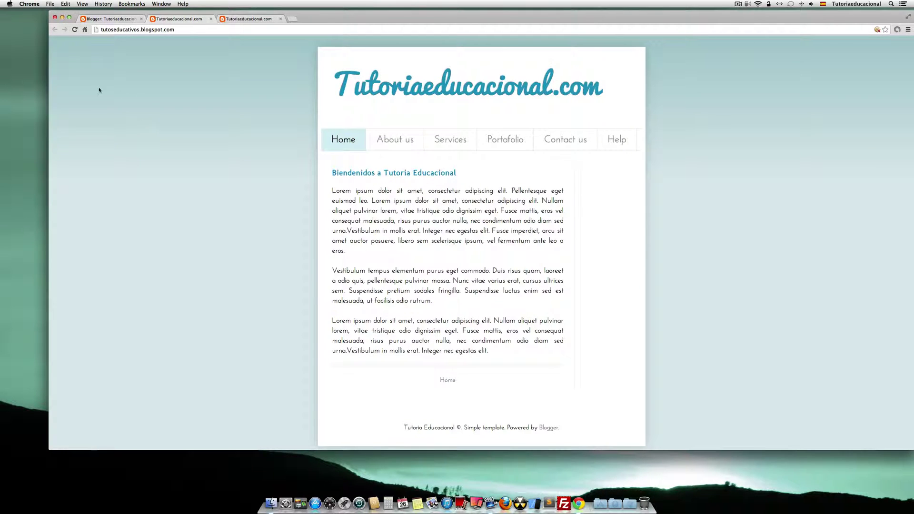
{"action": "left_click", "coordinate": [75, 30]}
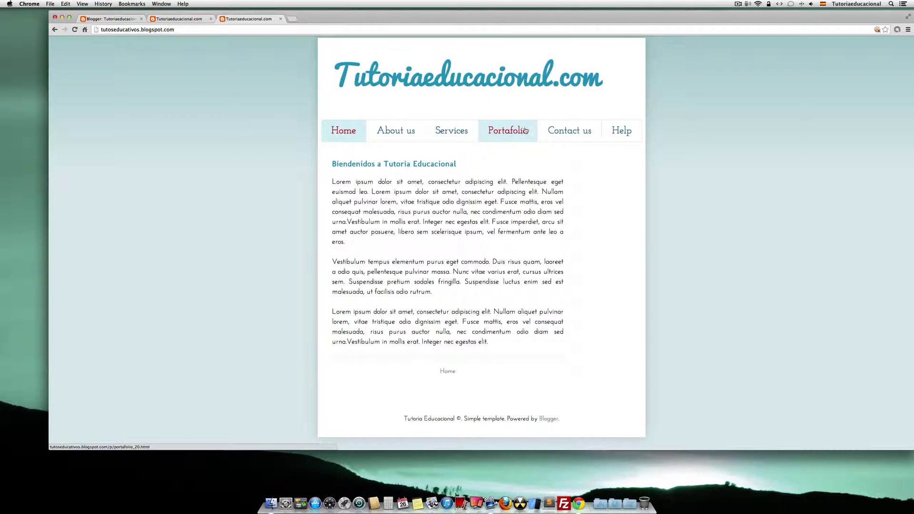
{"action": "left_click", "coordinate": [180, 20]}
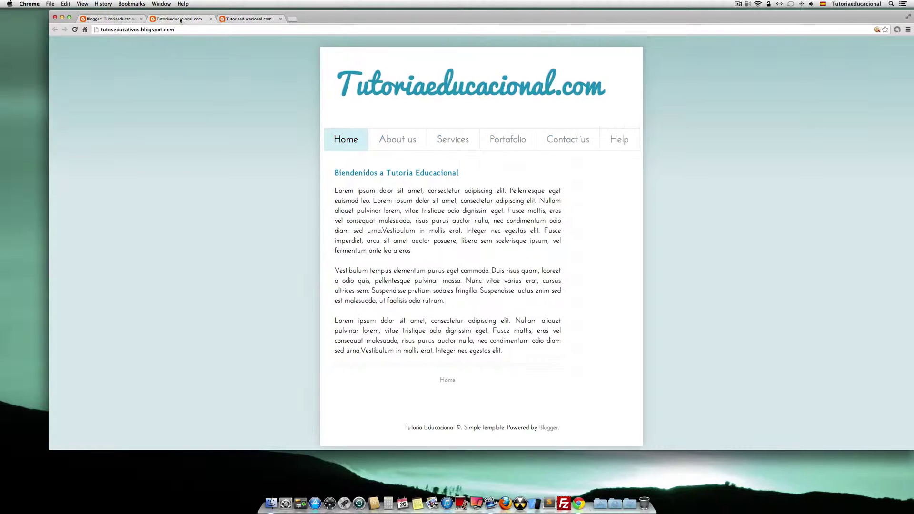
{"action": "left_click", "coordinate": [101, 20]}
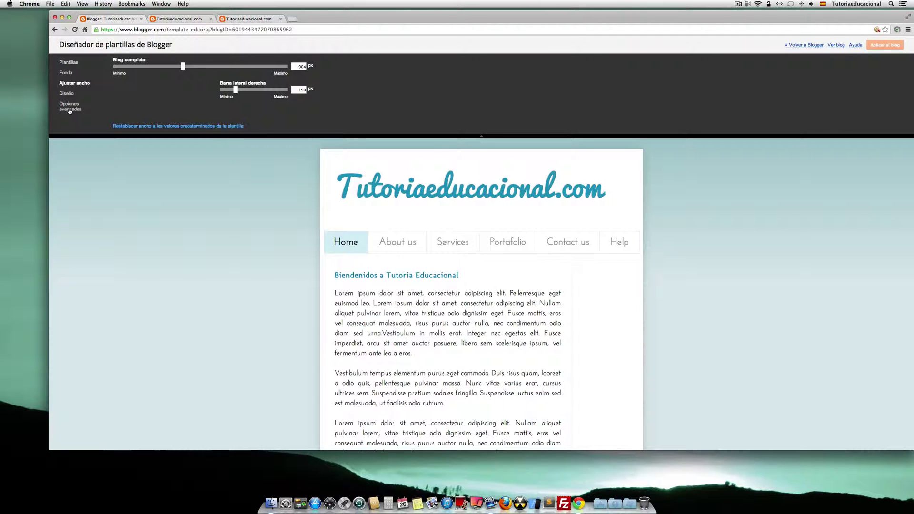
After trying several reds and pinks, set Color seleccionado to #cc0000 and apply to the blog
{"action": "left_click", "coordinate": [69, 111]}
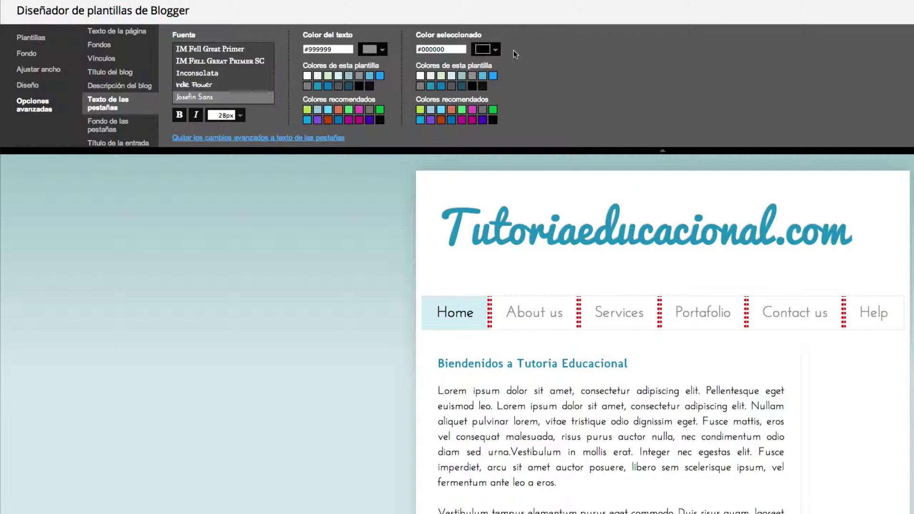
{"action": "left_click", "coordinate": [495, 49]}
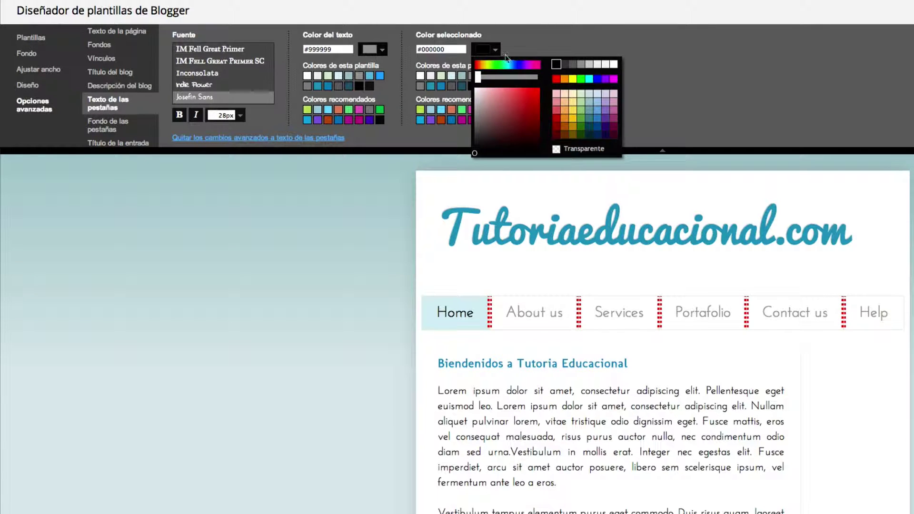
{"action": "left_click", "coordinate": [556, 128]}
{"action": "left_click", "coordinate": [557, 136]}
{"action": "left_click", "coordinate": [605, 126]}
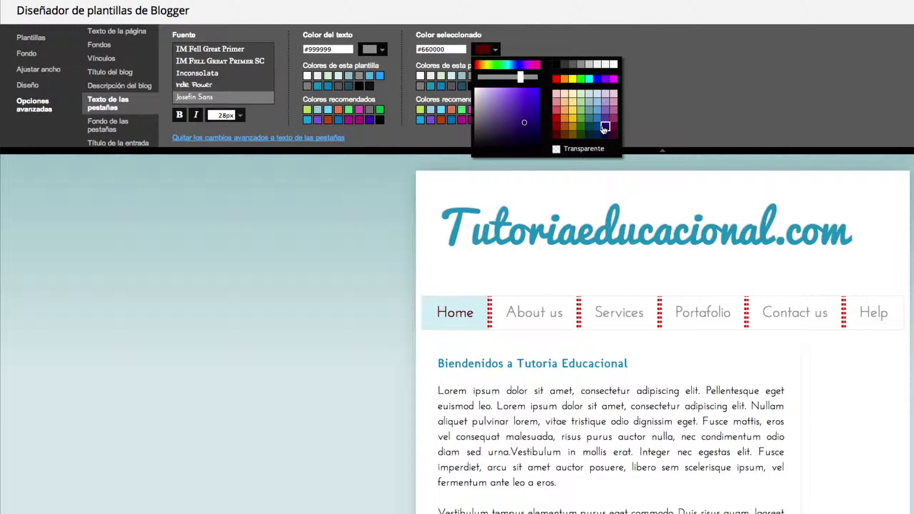
{"action": "left_click", "coordinate": [573, 103]}
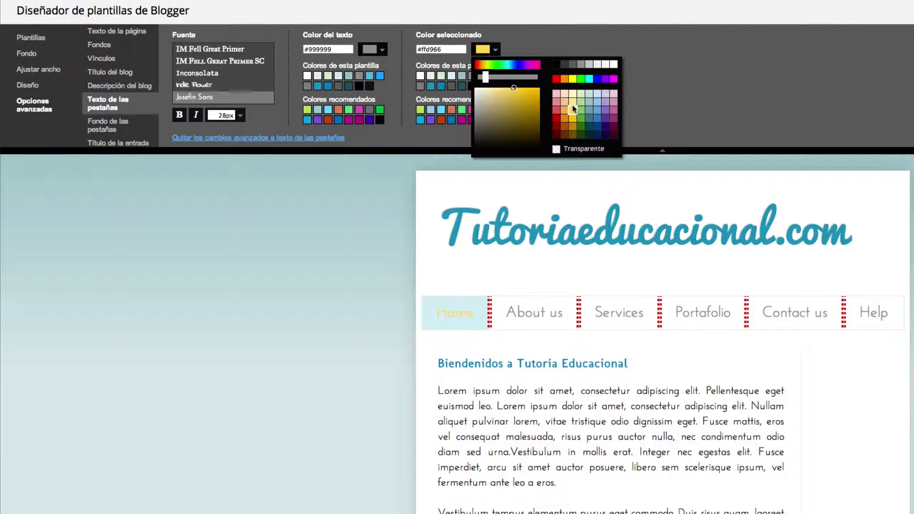
{"action": "left_click", "coordinate": [557, 102]}
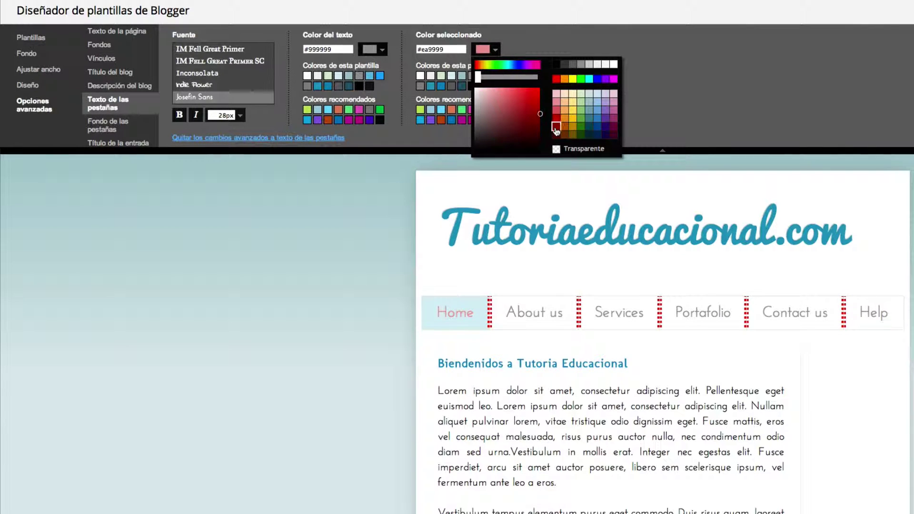
{"action": "left_click", "coordinate": [556, 126]}
{"action": "left_click", "coordinate": [591, 135]}
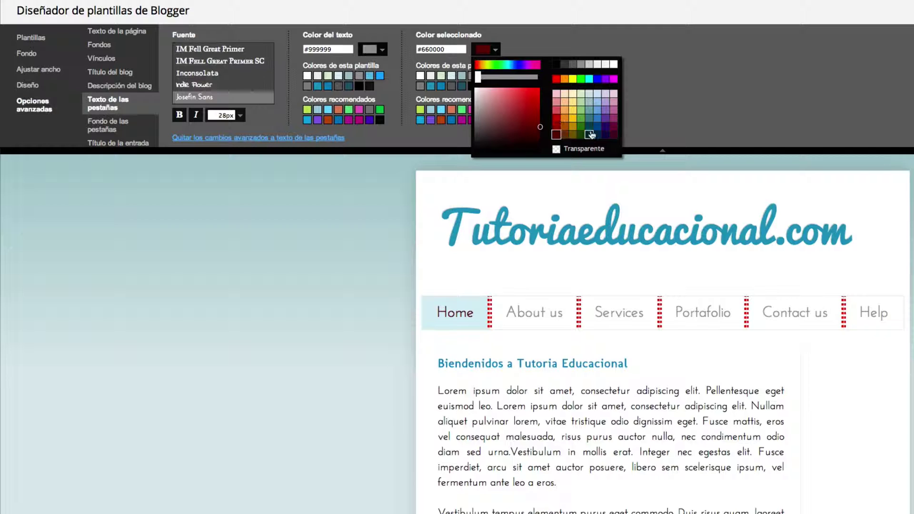
{"action": "left_click", "coordinate": [556, 119]}
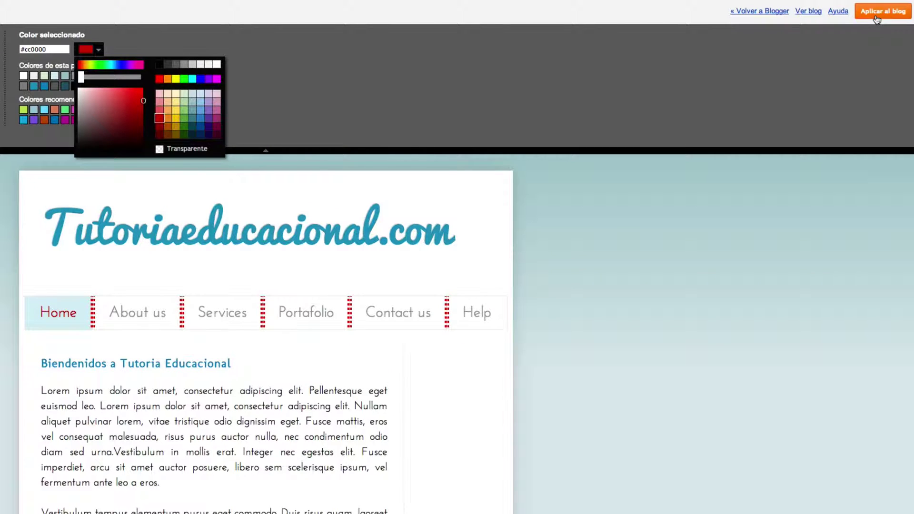
{"action": "left_click", "coordinate": [877, 14]}
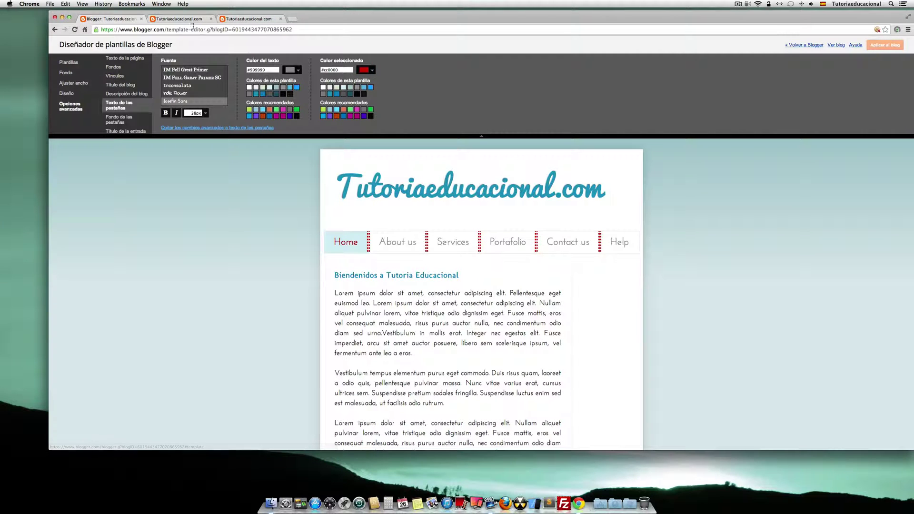
Reload the live blog tab to see the Home tab text in #cc0000
{"action": "left_click", "coordinate": [190, 19]}
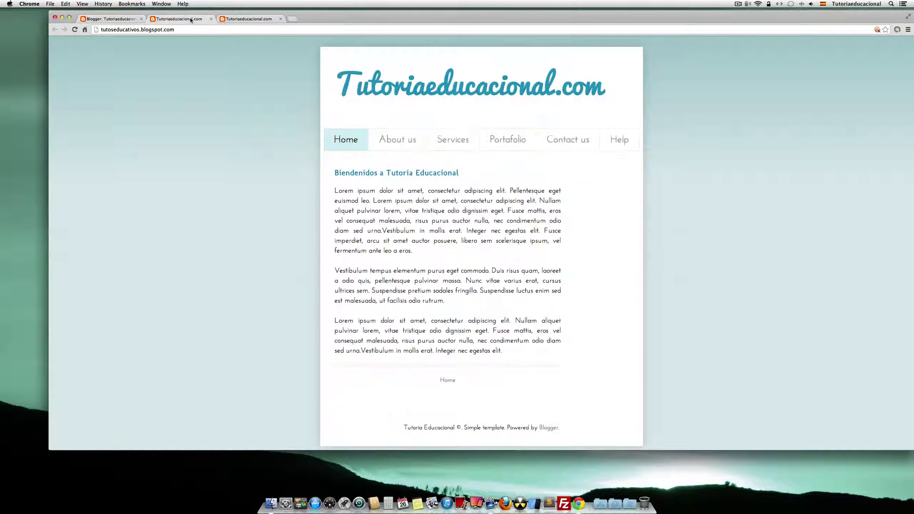
{"action": "left_click", "coordinate": [74, 30]}
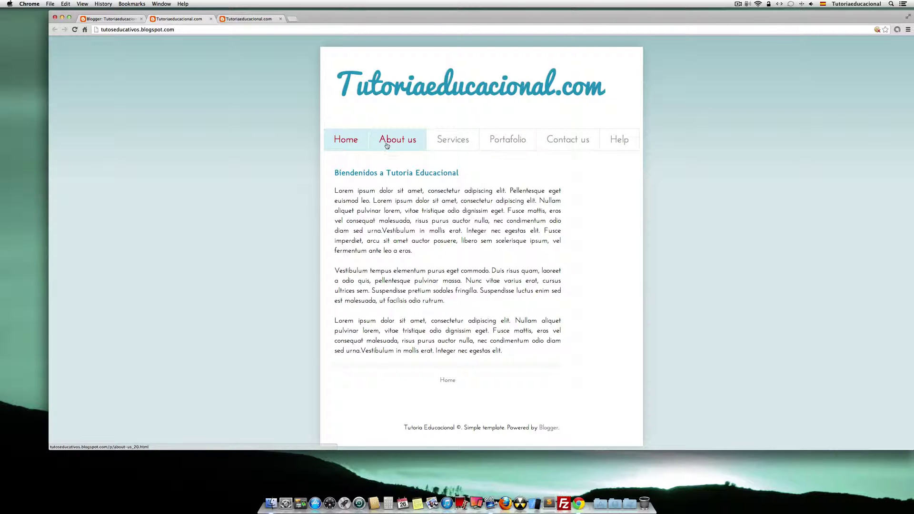
Return to the template designer and open the Fondo de las pestañas settings
{"action": "left_click", "coordinate": [113, 21]}
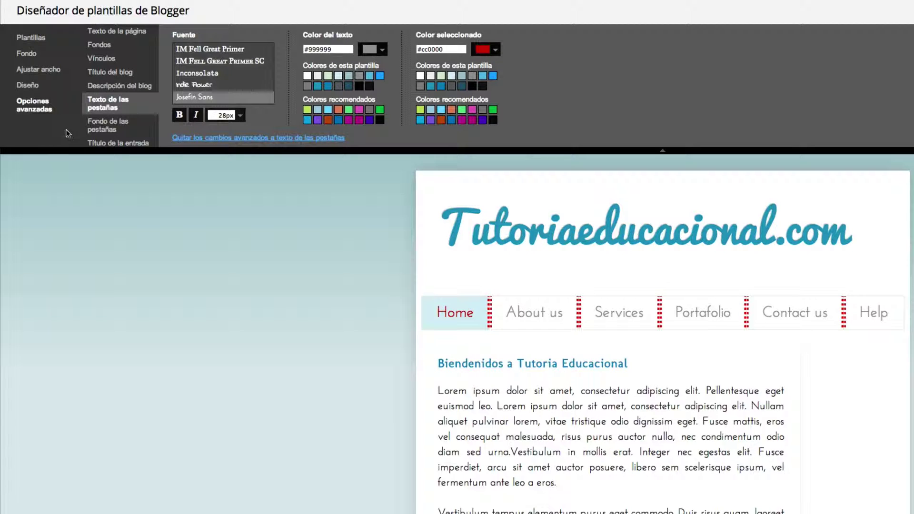
{"action": "left_click", "coordinate": [111, 128]}
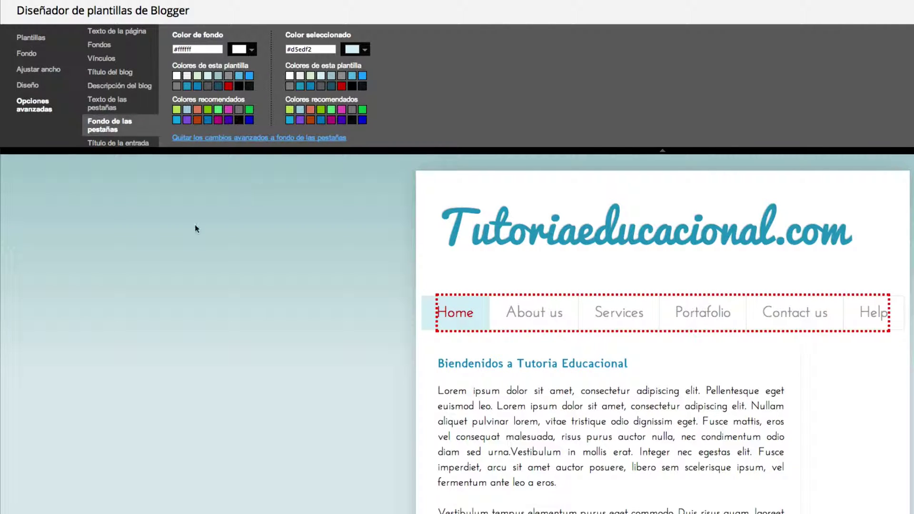
Try gold, blue and near-white tab backgrounds, then settle on white #ffffff
{"action": "left_click", "coordinate": [252, 50]}
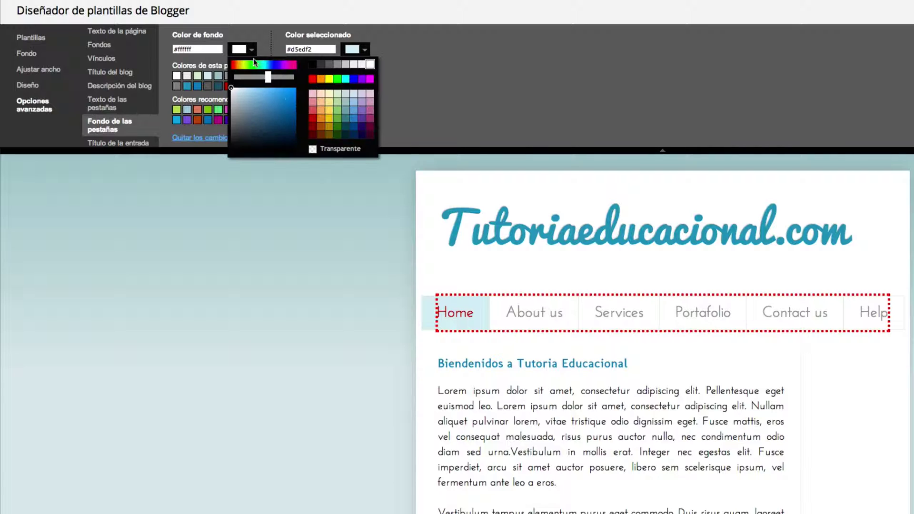
{"action": "left_click", "coordinate": [328, 126]}
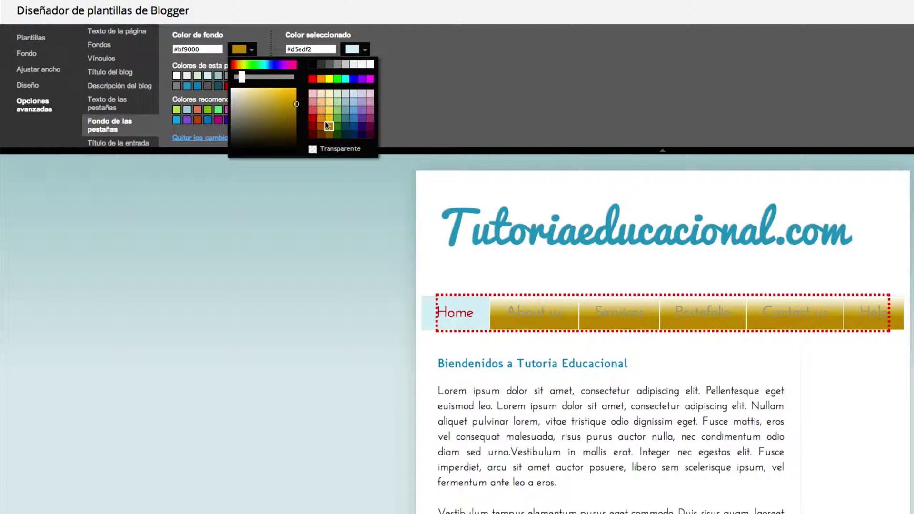
{"action": "left_click", "coordinate": [345, 110]}
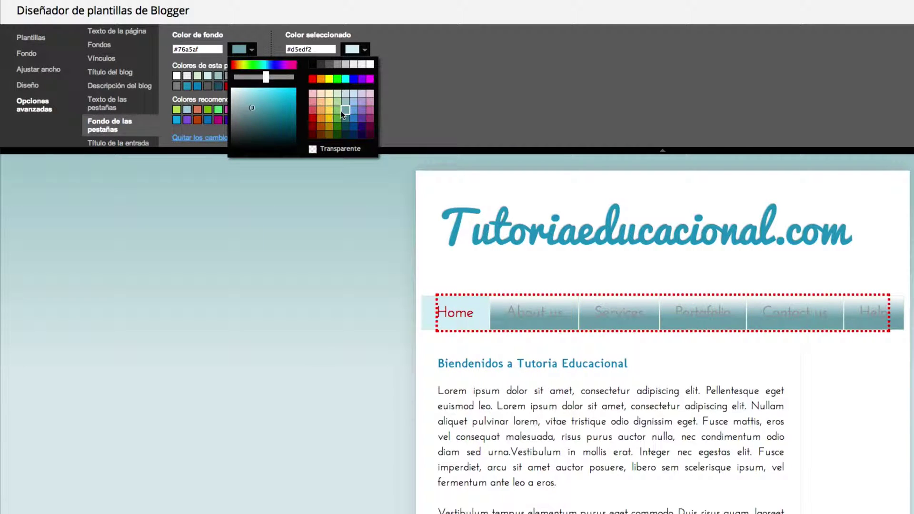
{"action": "left_click", "coordinate": [354, 101]}
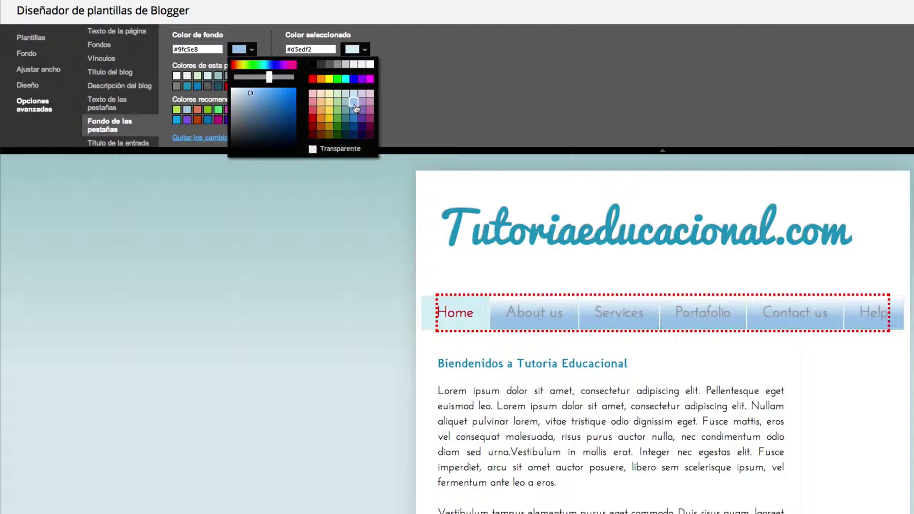
{"action": "left_click", "coordinate": [320, 101]}
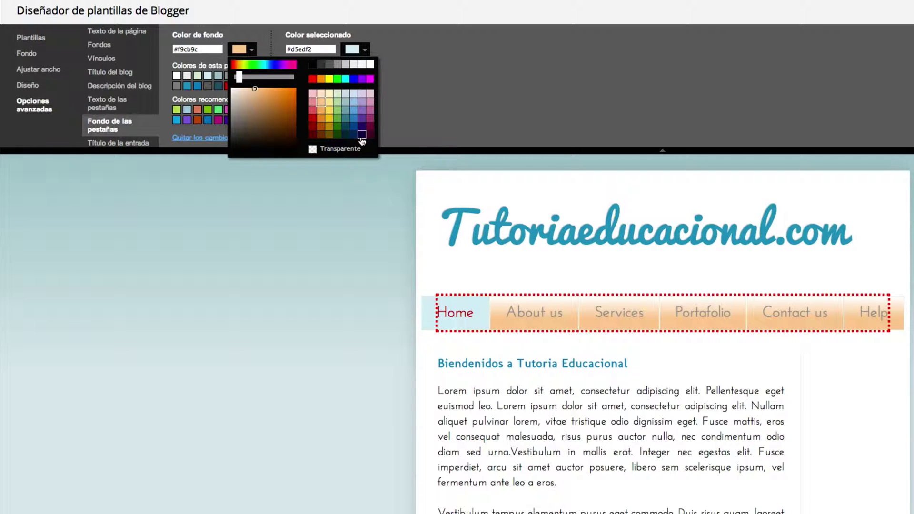
{"action": "left_click", "coordinate": [353, 118]}
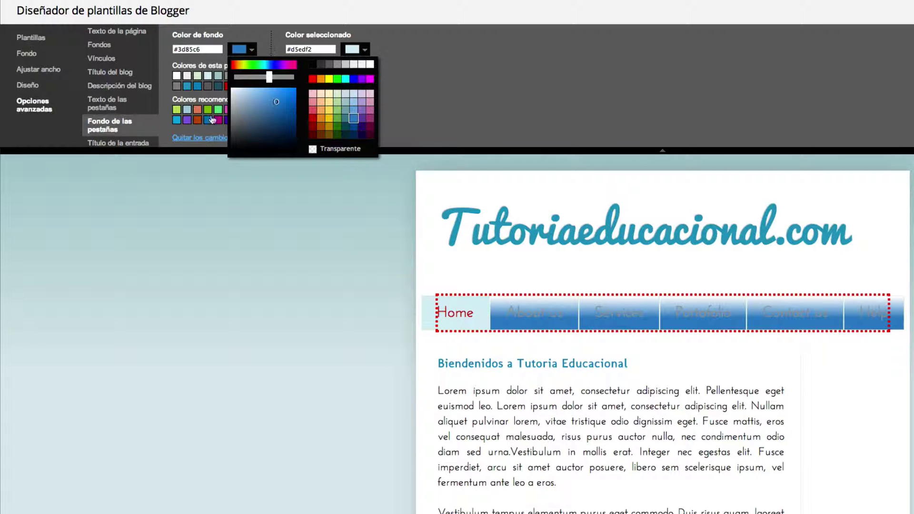
{"action": "left_click", "coordinate": [252, 50]}
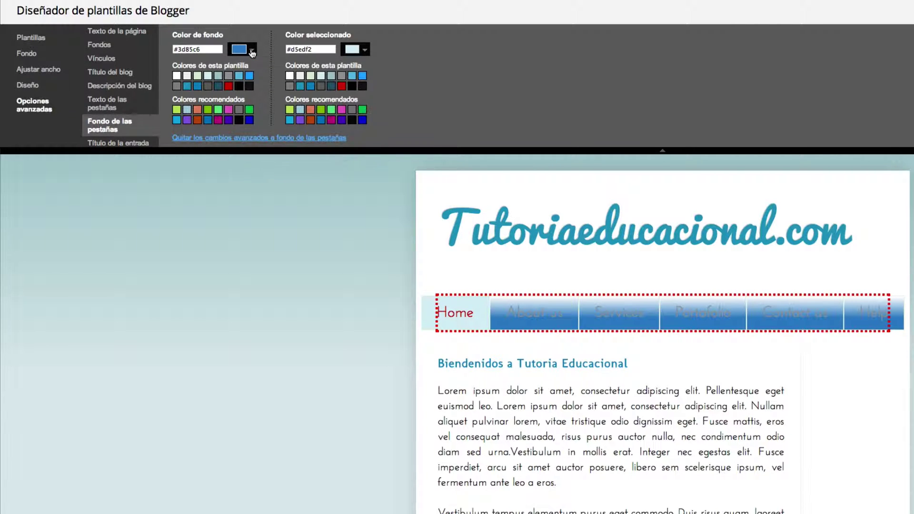
{"action": "left_click", "coordinate": [252, 50]}
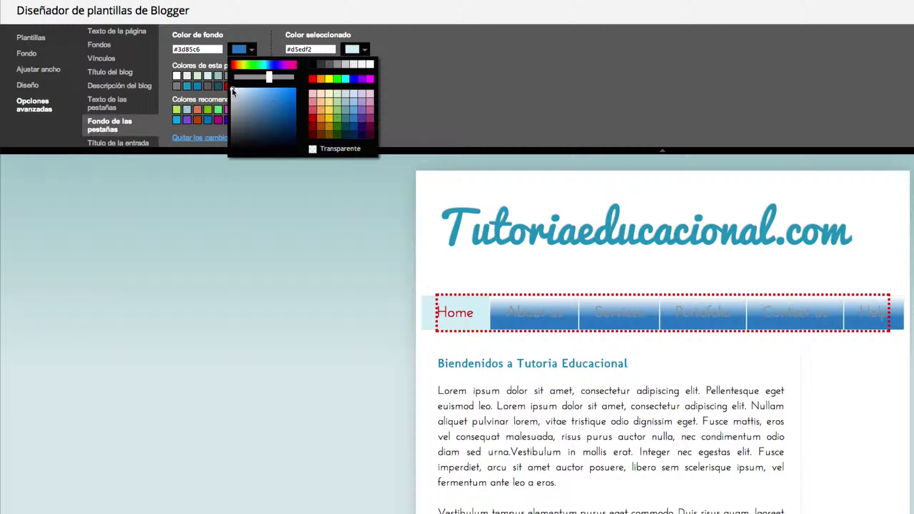
{"action": "left_click", "coordinate": [232, 89]}
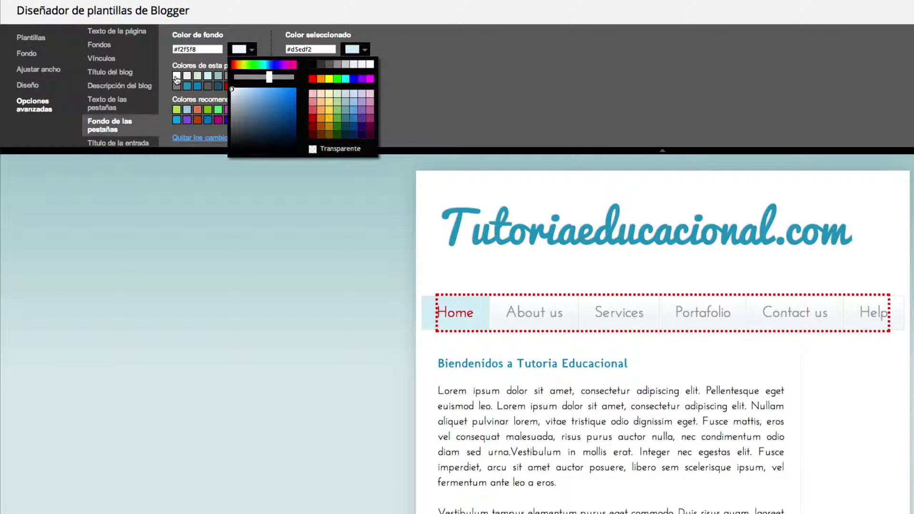
{"action": "left_click", "coordinate": [177, 81]}
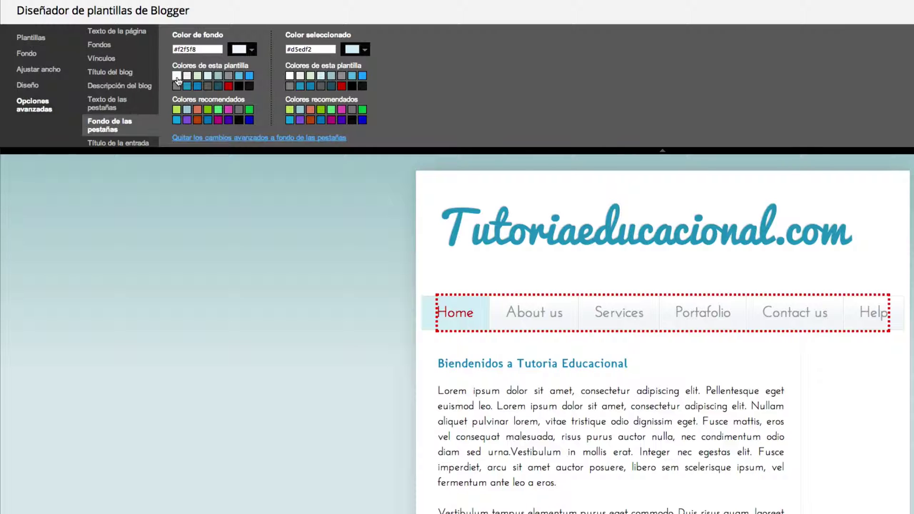
{"action": "left_click", "coordinate": [176, 76]}
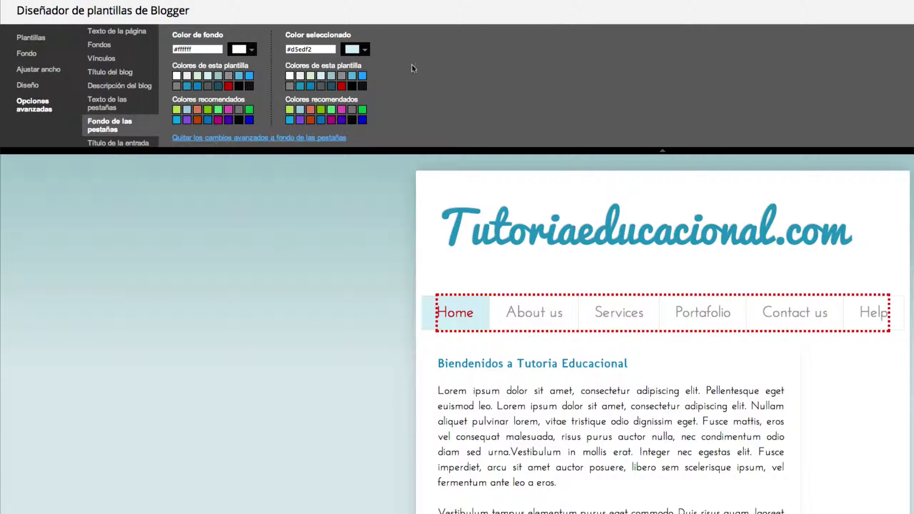
Try blue, dark orange, green and dark blue swatches for the selected tab, settling on light green #93c47d
{"action": "left_click", "coordinate": [365, 50]}
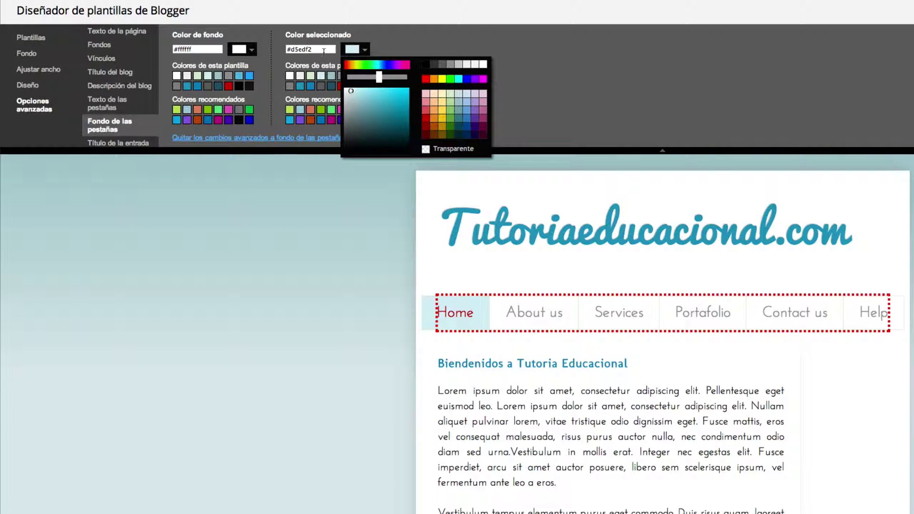
{"action": "left_click", "coordinate": [324, 51]}
{"action": "left_click", "coordinate": [366, 50]}
{"action": "left_click", "coordinate": [467, 119]}
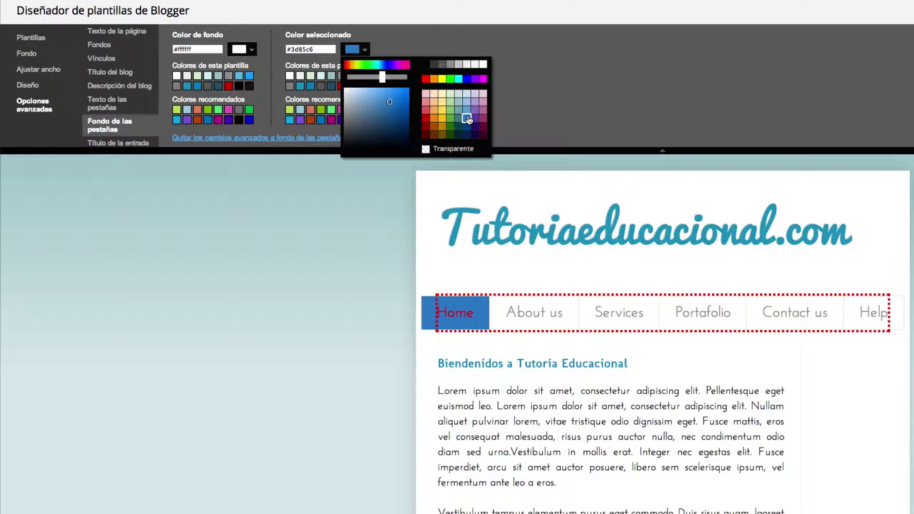
{"action": "left_click", "coordinate": [433, 127]}
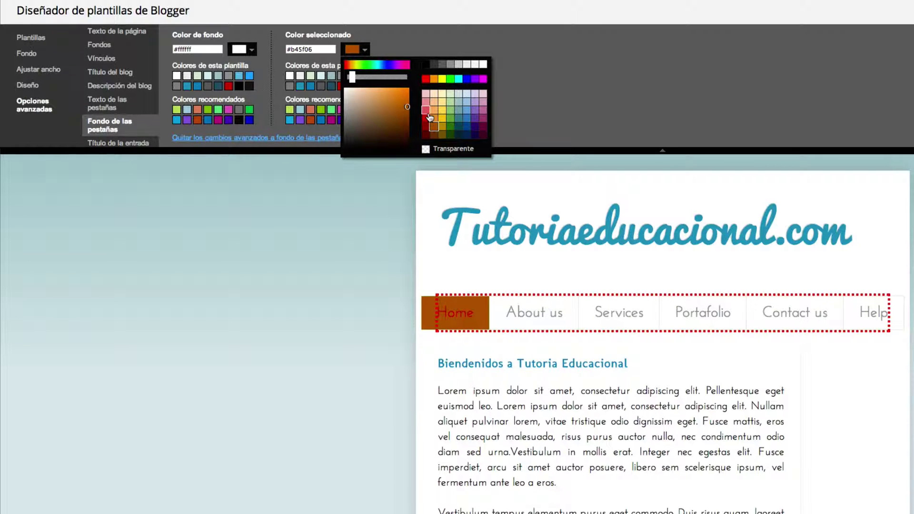
{"action": "left_click", "coordinate": [426, 113]}
{"action": "left_click", "coordinate": [450, 118]}
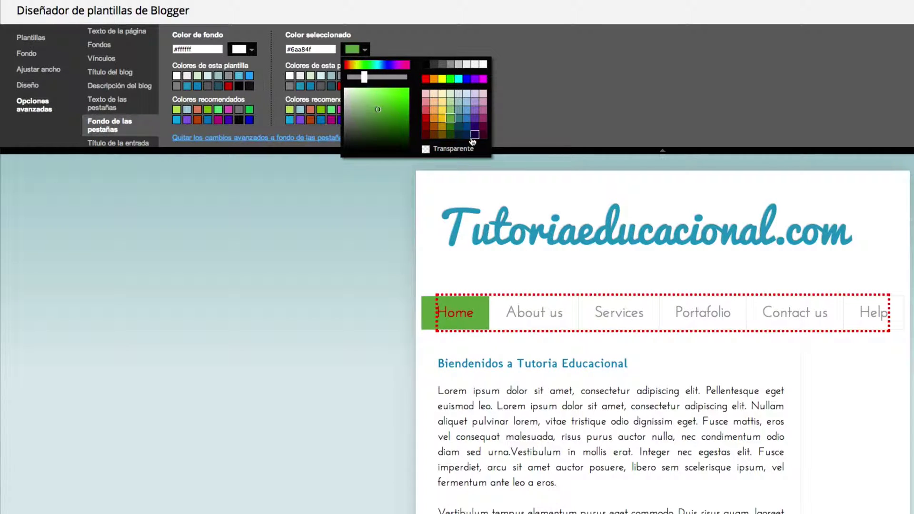
{"action": "left_click", "coordinate": [466, 135]}
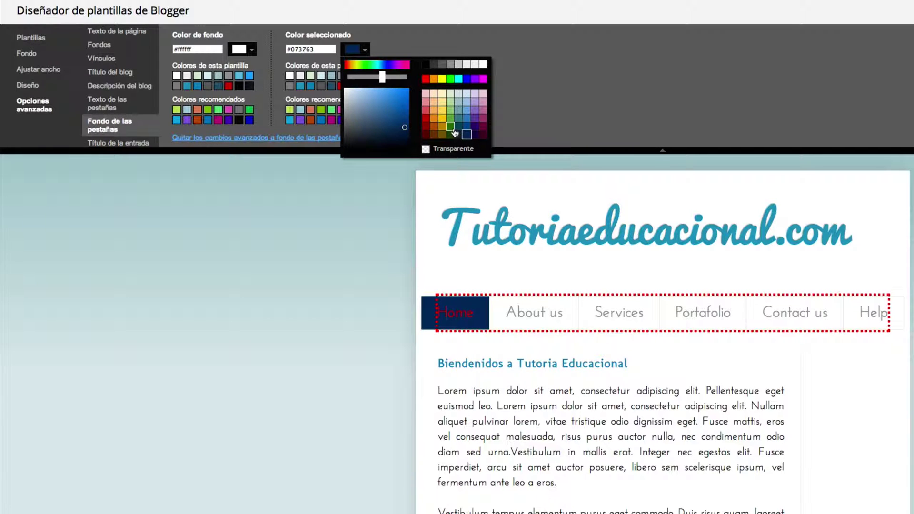
{"action": "left_click", "coordinate": [450, 127]}
{"action": "left_click", "coordinate": [450, 110]}
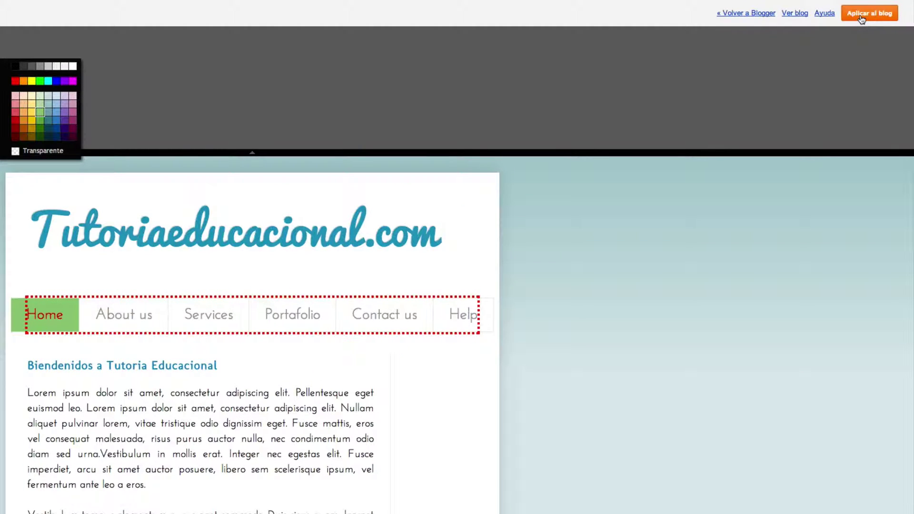
Apply the template changes to the blog and switch to the live blog tab
{"action": "left_click", "coordinate": [859, 14]}
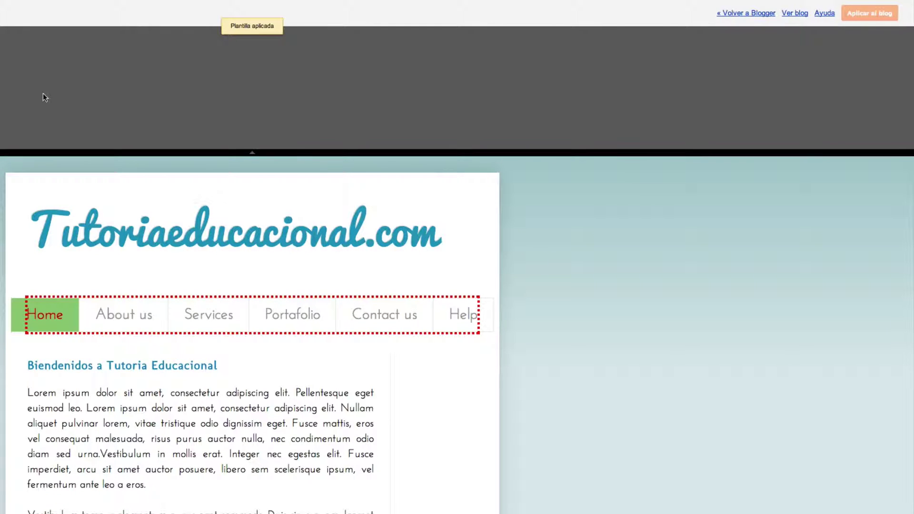
{"action": "left_click", "coordinate": [177, 19]}
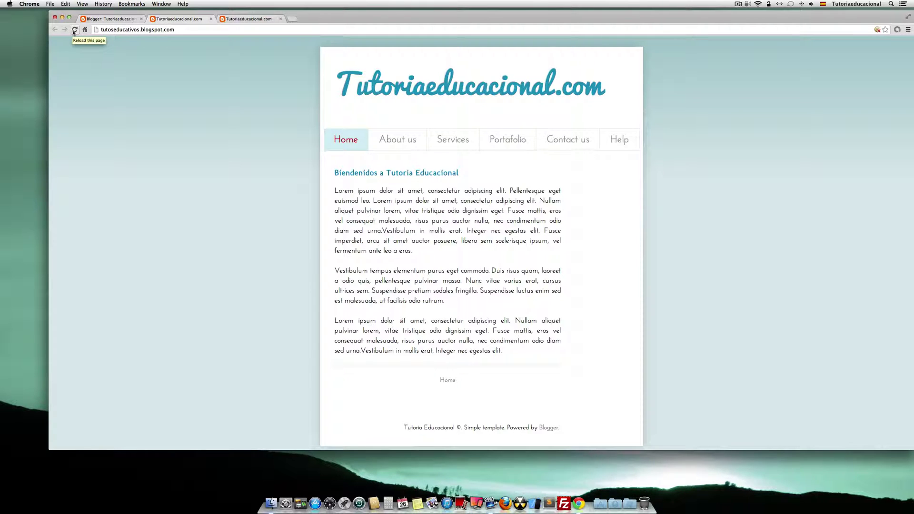
Reload the live blog to show the Home tab's new light green background
{"action": "left_click", "coordinate": [74, 29]}
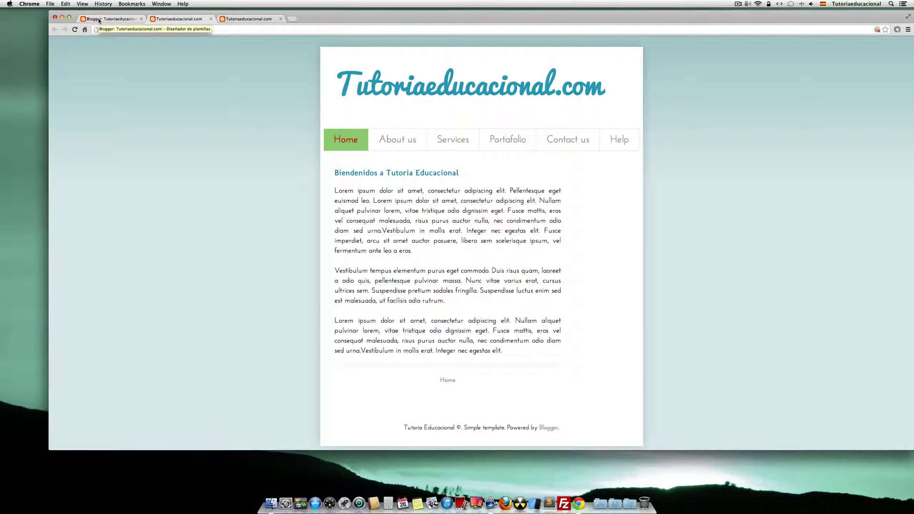
Change the Color seleccionado swatch to light blue #a1ccdd, then return to the live blog
{"action": "left_click", "coordinate": [99, 19]}
{"action": "left_click", "coordinate": [238, 111]}
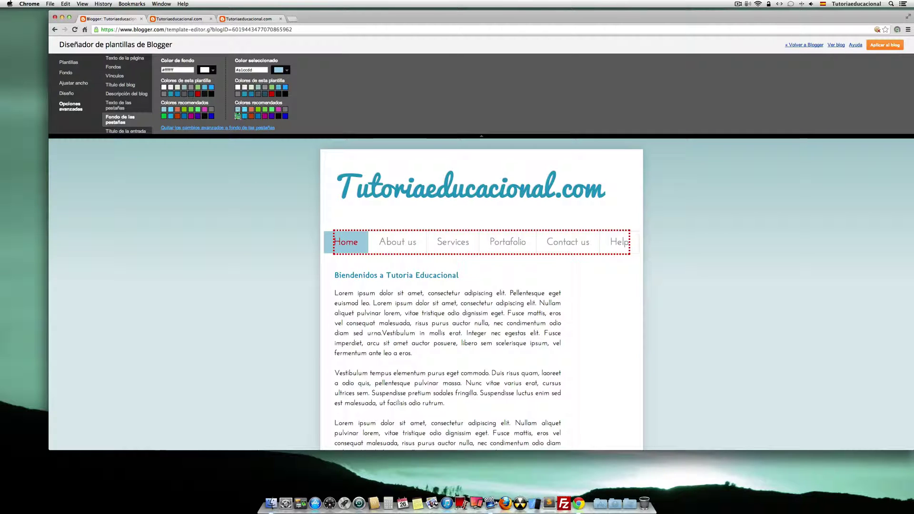
{"action": "double_click", "coordinate": [243, 70]}
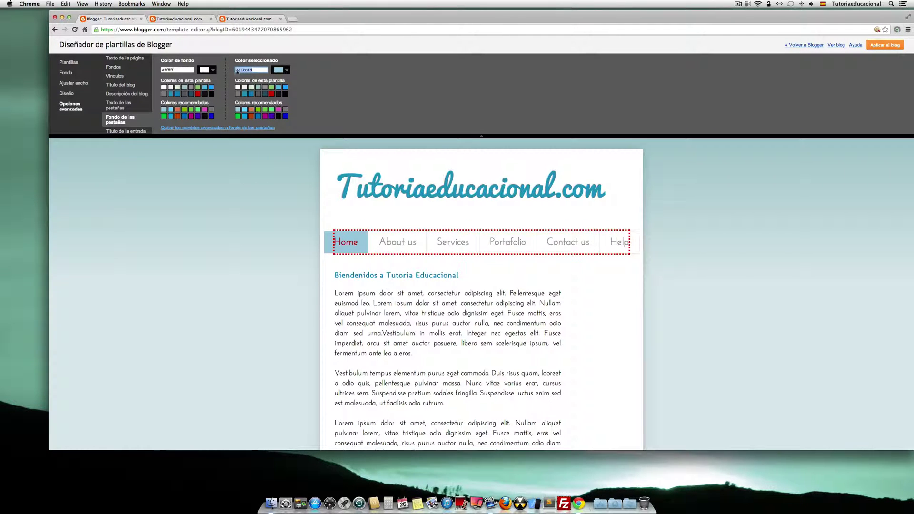
{"action": "left_click", "coordinate": [185, 19]}
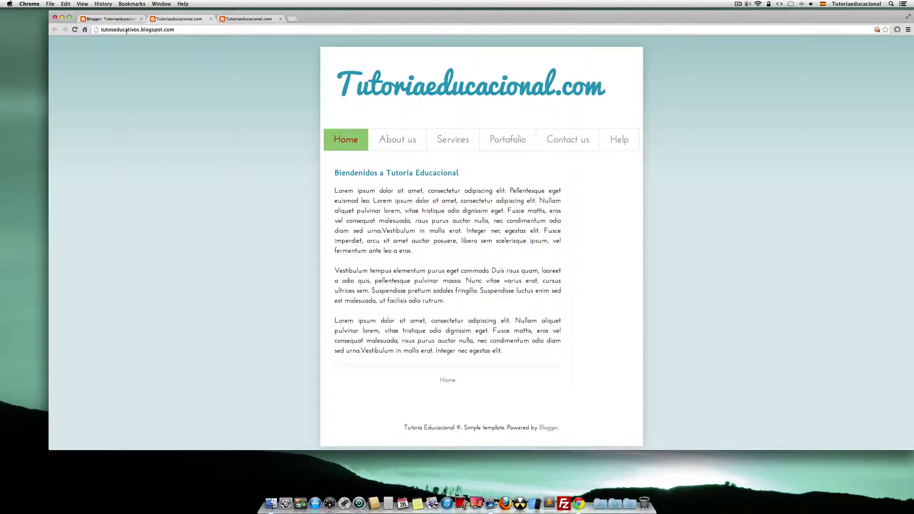
Reload the blog and view the Portafolio and Contact us pages with the light blue tab
{"action": "left_click", "coordinate": [74, 30]}
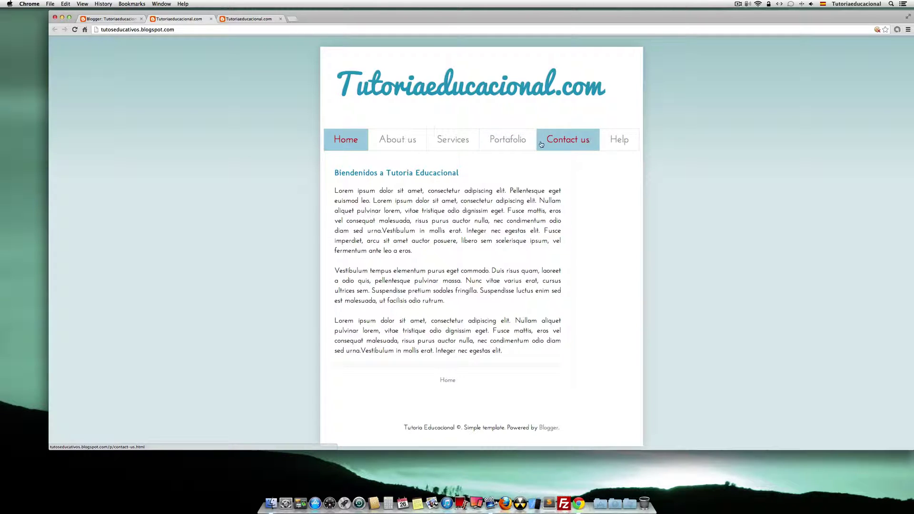
{"action": "left_click", "coordinate": [502, 145]}
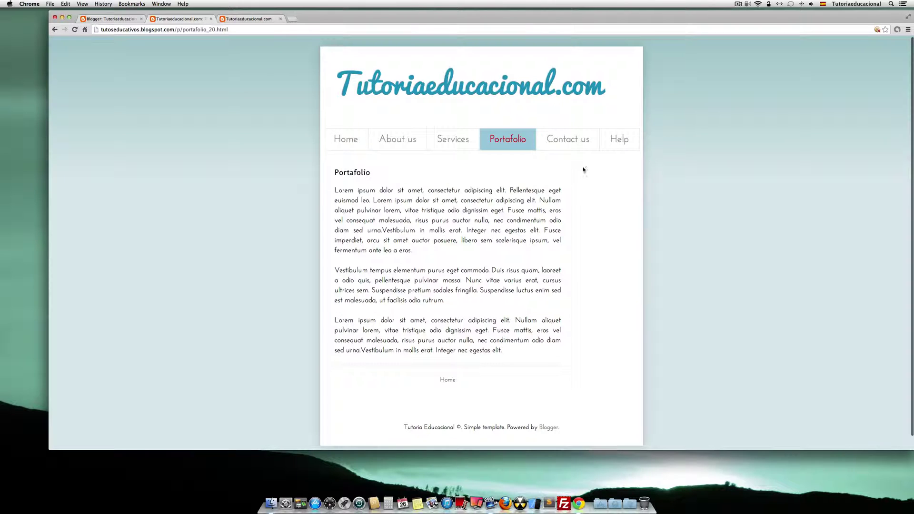
{"action": "left_click", "coordinate": [573, 145]}
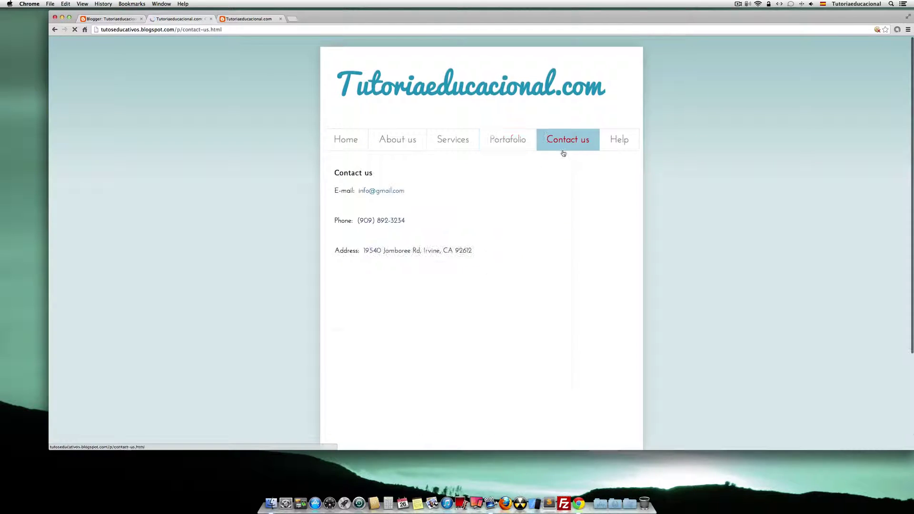
{"action": "scroll", "coordinate": [198, 233], "scroll_direction": "down", "scroll_amount": 3}
{"action": "scroll", "coordinate": [198, 233], "scroll_direction": "down", "scroll_amount": 1}
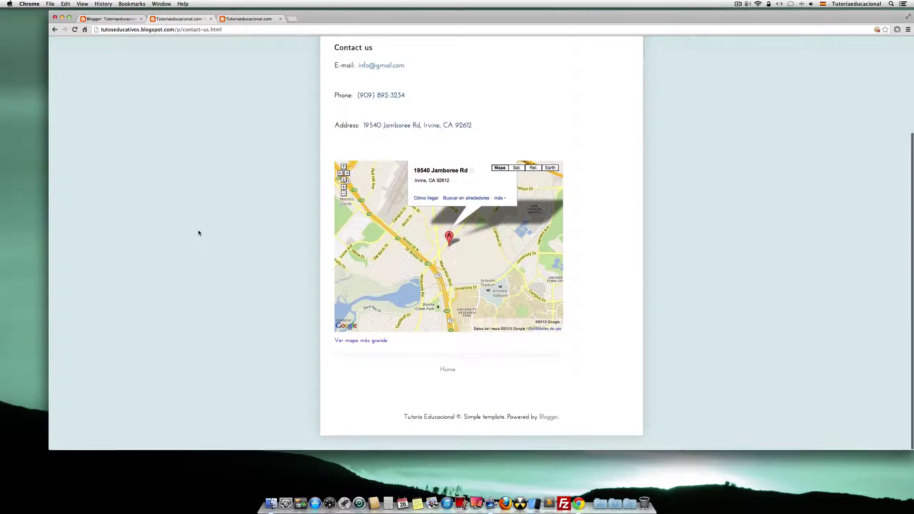
{"action": "scroll", "coordinate": [484, 278], "scroll_direction": "up", "scroll_amount": 5}
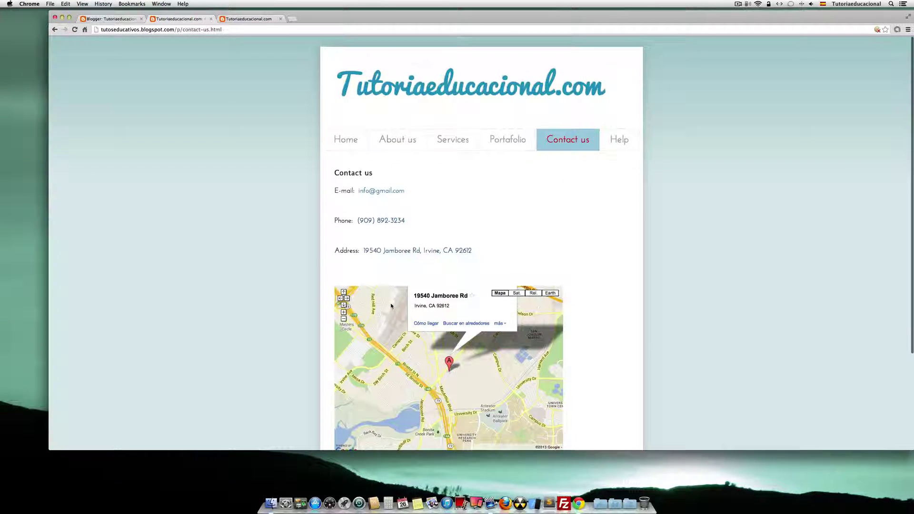
{"action": "scroll", "coordinate": [392, 306], "scroll_direction": "down", "scroll_amount": 4}
Go back to the blog's Home page, then minimize the browser to the desktop
{"action": "key", "text": "super+bracketleft"}
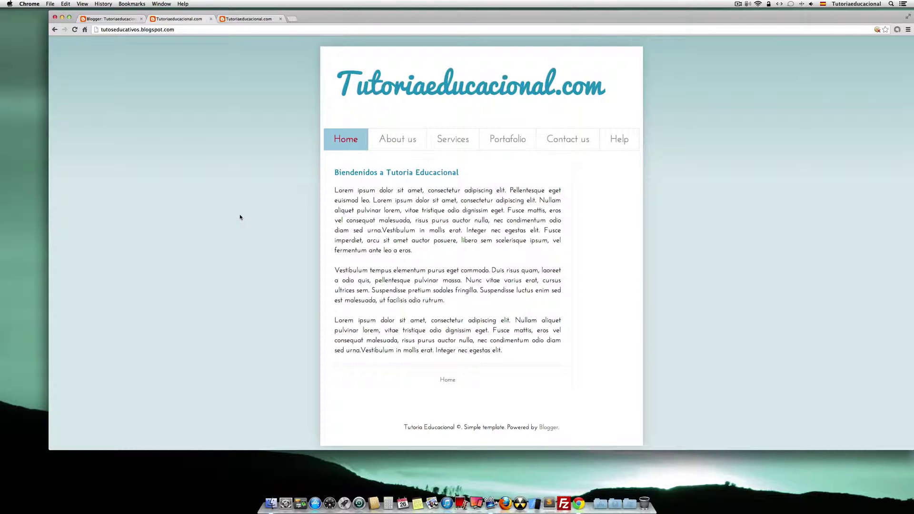
{"action": "scroll", "coordinate": [239, 218], "scroll_direction": "down", "scroll_amount": 1}
{"action": "scroll", "coordinate": [238, 218], "scroll_direction": "up", "scroll_amount": 1}
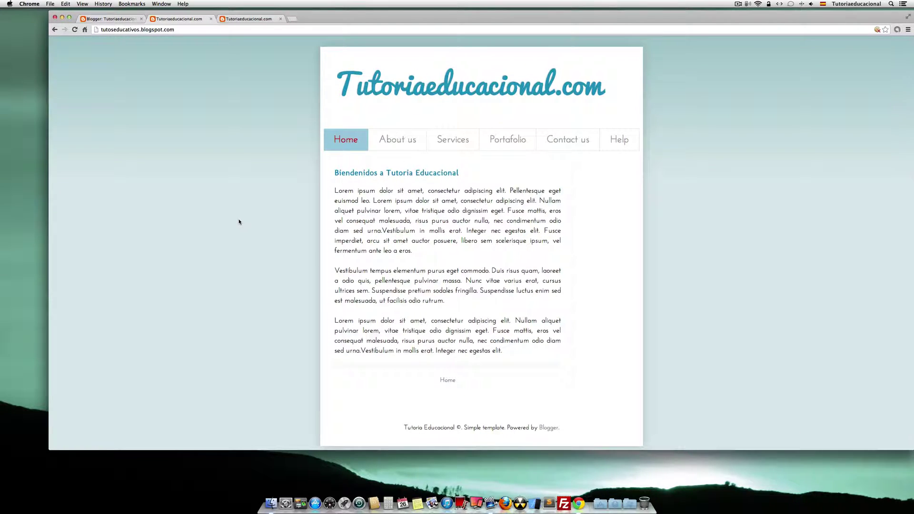
{"action": "left_click", "coordinate": [63, 18]}
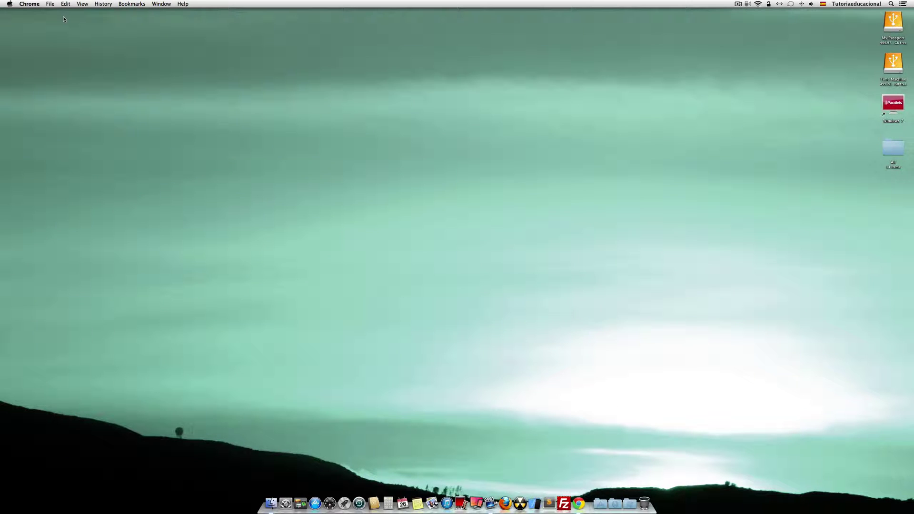